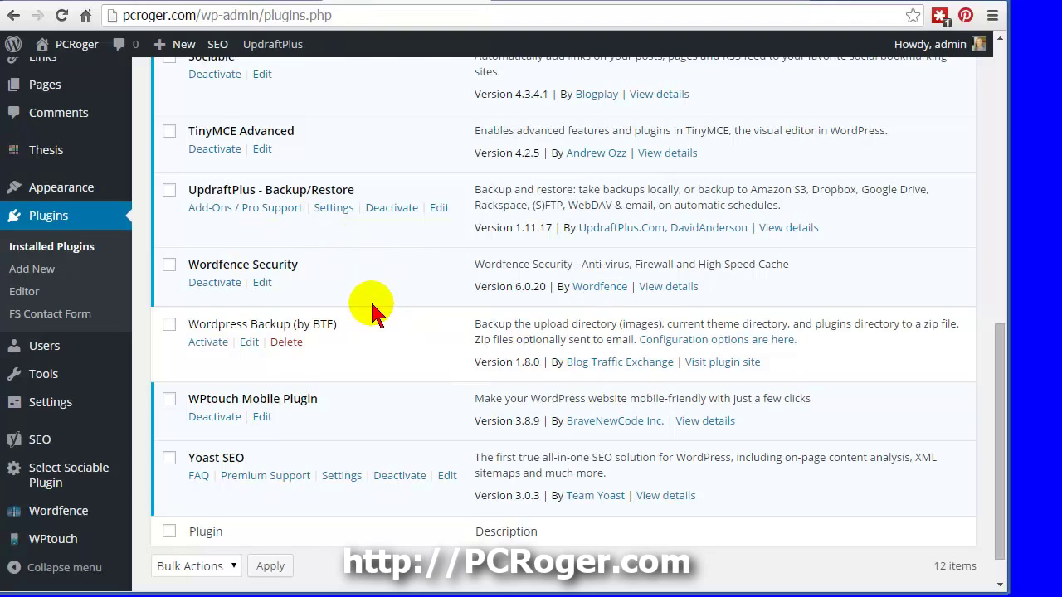
Open the UpdraftPlus - Backup/Restore plugin's backup contents and schedule settings
{"action": "left_click", "coordinate": [335, 211]}
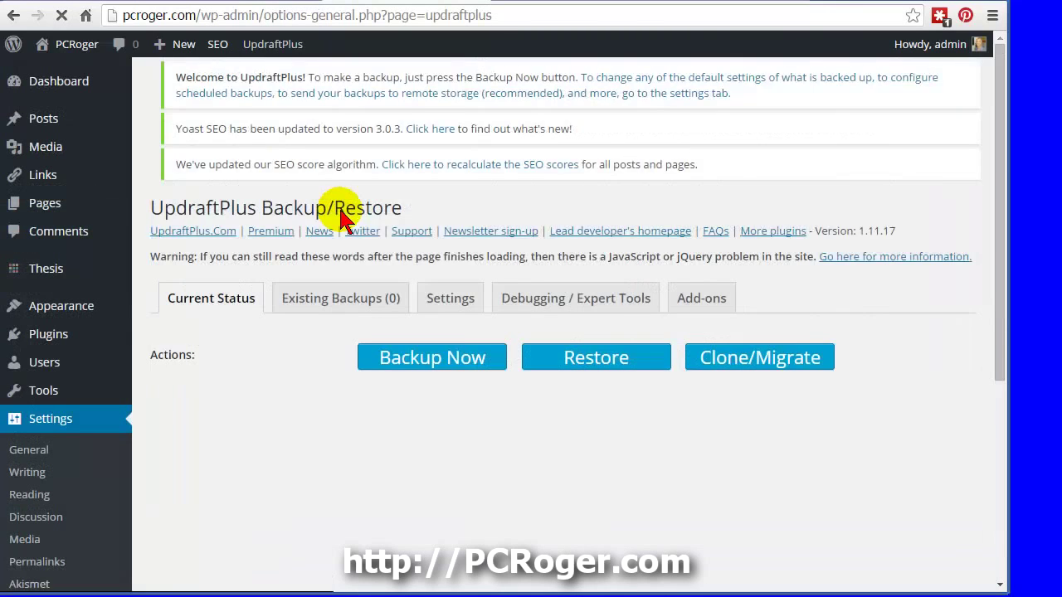
{"action": "left_click", "coordinate": [439, 303]}
{"action": "scroll", "coordinate": [843, 316], "scroll_direction": "down", "scroll_amount": 2}
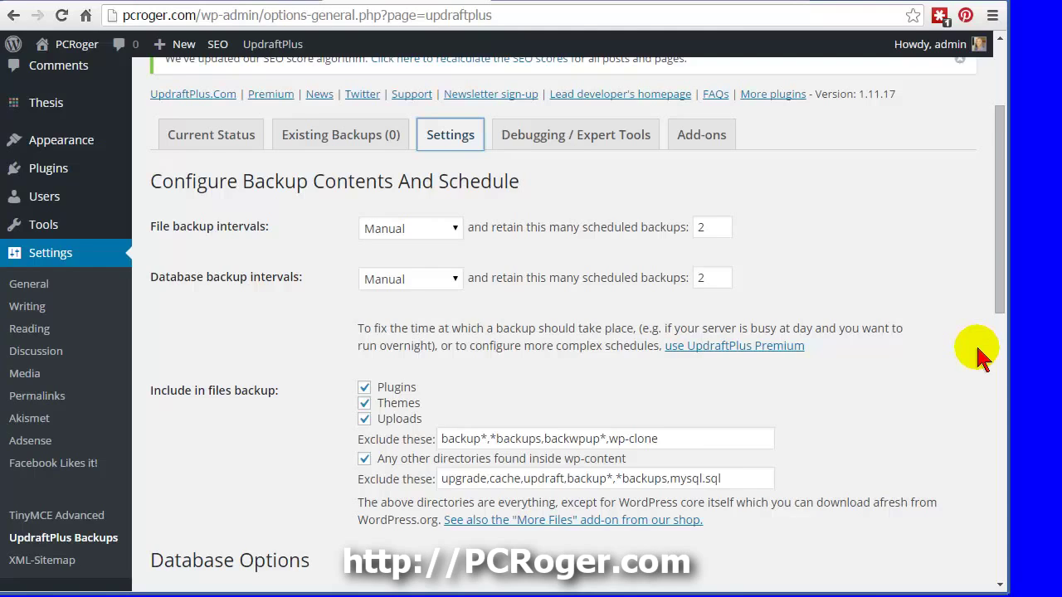
Choose Google Drive as the remote storage for backups and review its client ID, client secret and folder fields
{"action": "scroll", "coordinate": [975, 358], "scroll_direction": "down", "scroll_amount": 4}
{"action": "scroll", "coordinate": [975, 359], "scroll_direction": "down", "scroll_amount": 3}
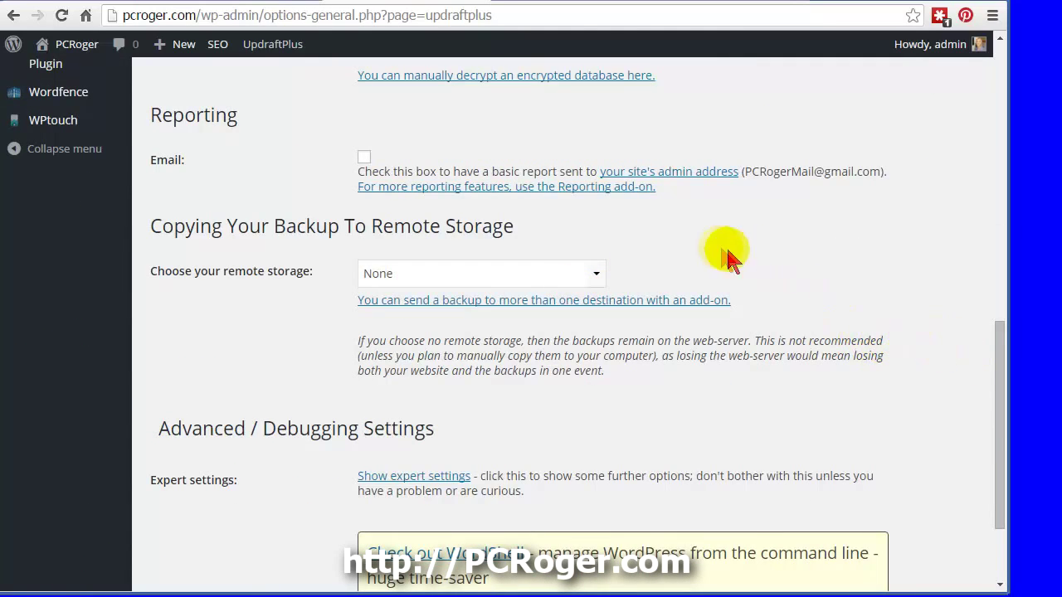
{"action": "left_click", "coordinate": [597, 274]}
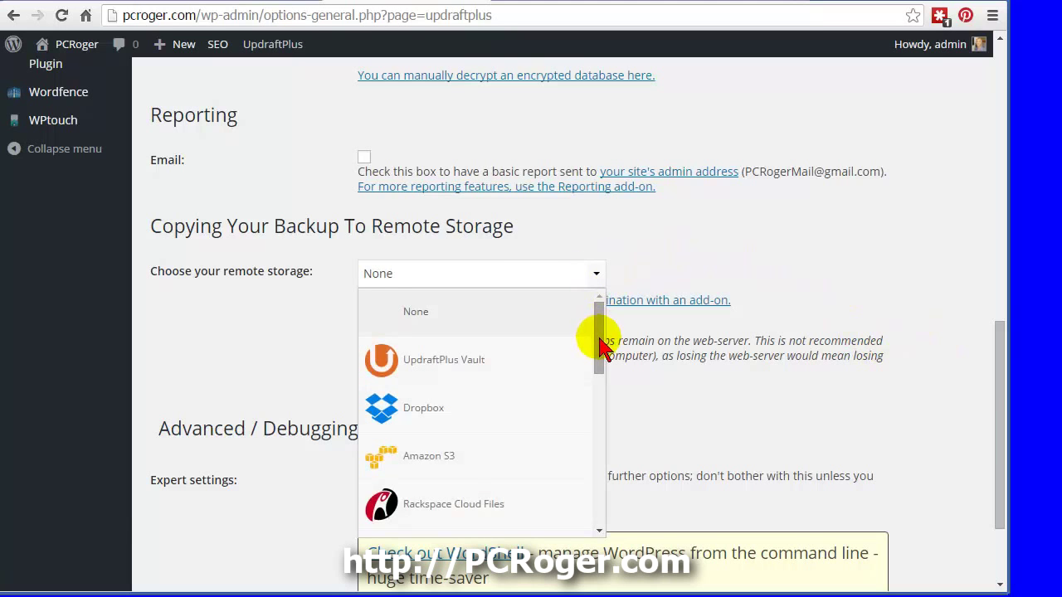
{"action": "left_click_drag", "start_coordinate": [603, 338], "coordinate": [603, 391]}
{"action": "left_click", "coordinate": [438, 365]}
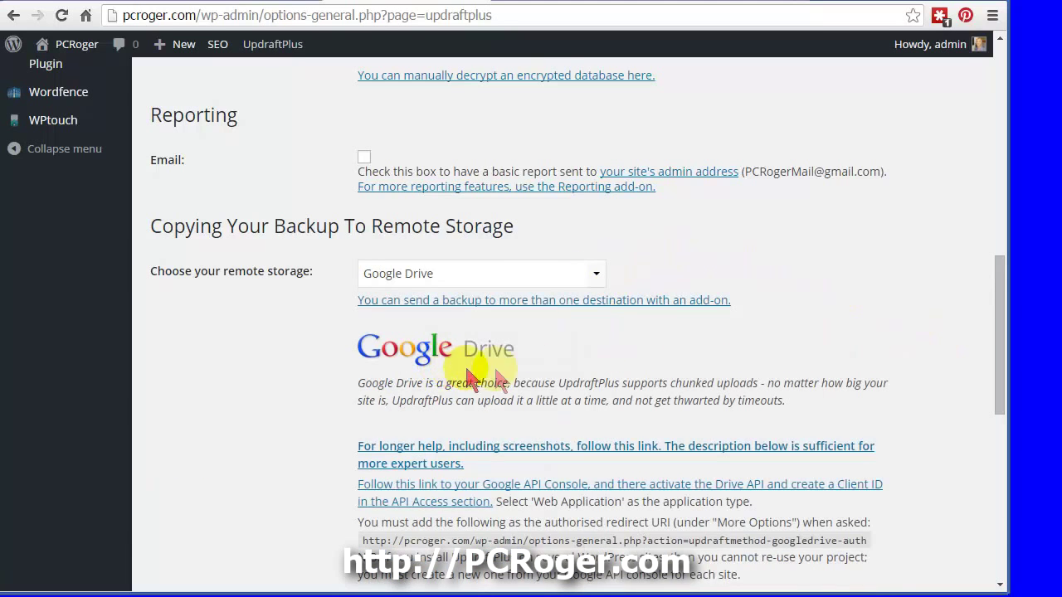
{"action": "scroll", "coordinate": [888, 307], "scroll_direction": "down", "scroll_amount": 1}
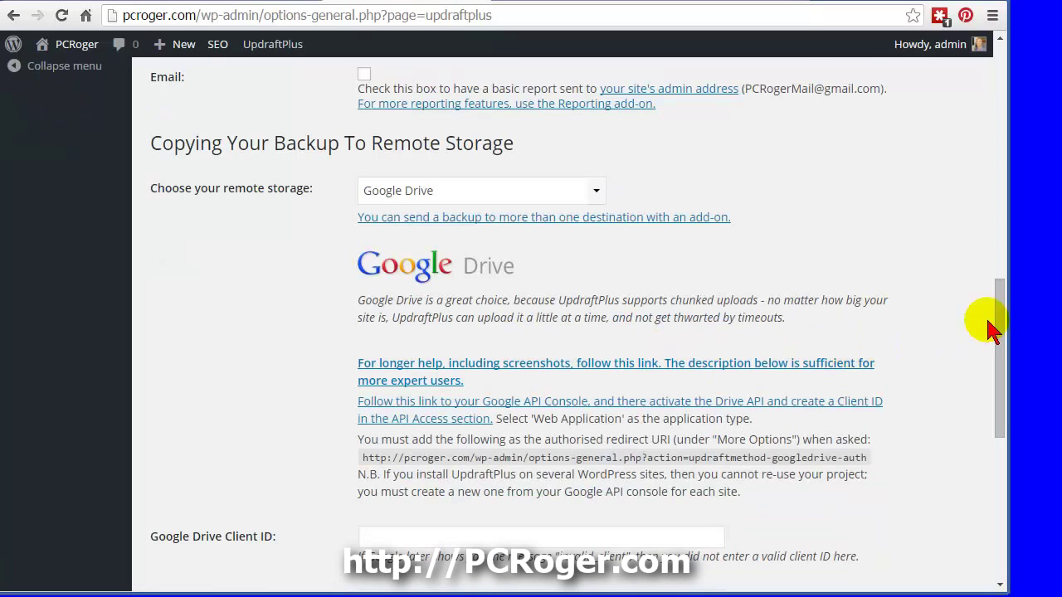
{"action": "scroll", "coordinate": [964, 338], "scroll_direction": "down", "scroll_amount": 1}
{"action": "scroll", "coordinate": [964, 338], "scroll_direction": "down", "scroll_amount": 2}
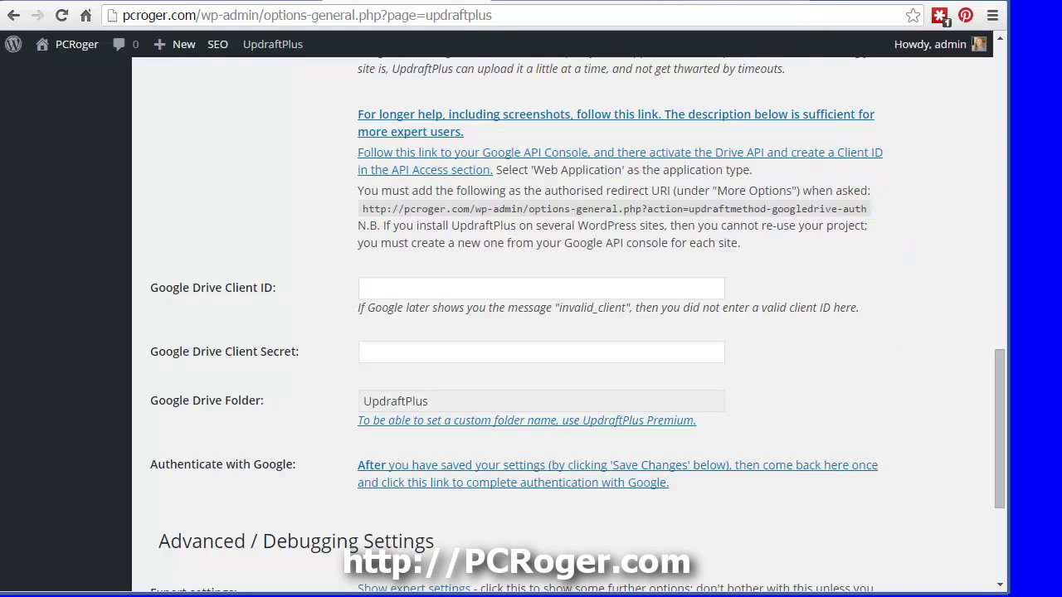
Switch to the Google Developers Console and start a new Google APIs project named UpdraftPlus
{"action": "left_click", "coordinate": [751, 3]}
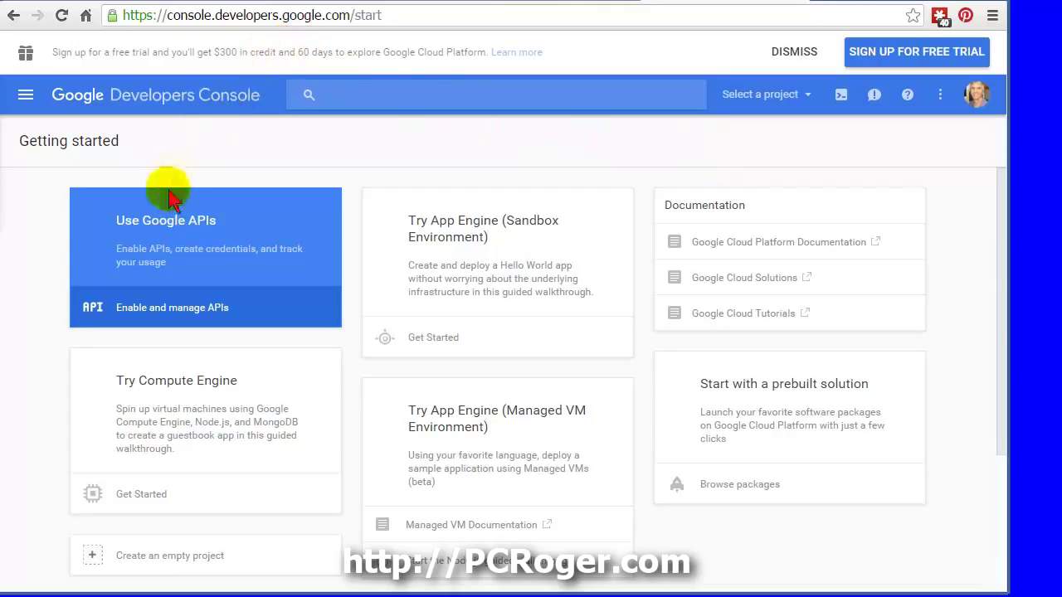
{"action": "left_click", "coordinate": [166, 242]}
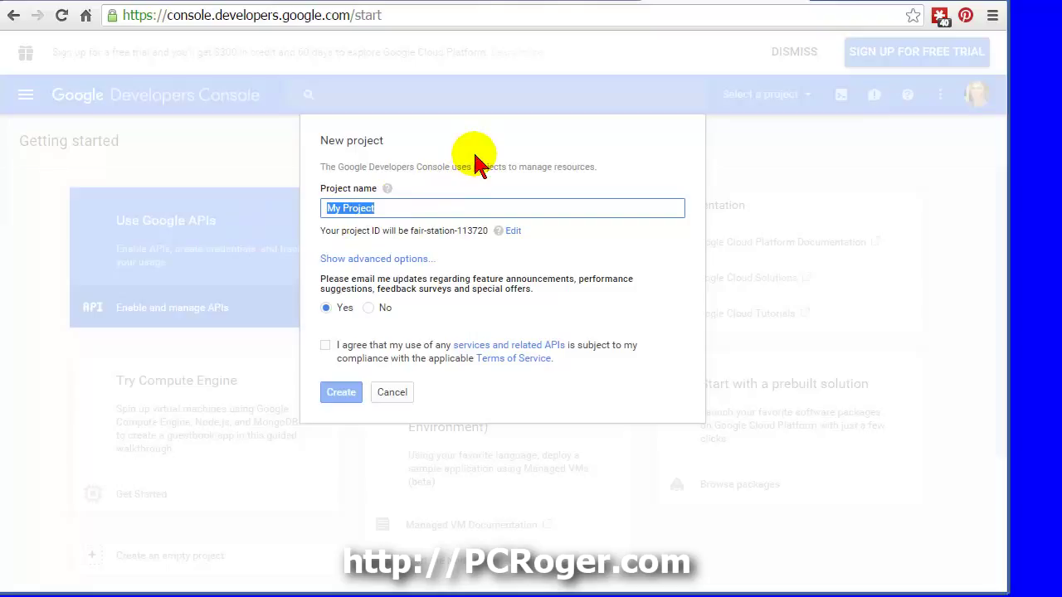
{"action": "type", "text": "UpdraftPlus"}
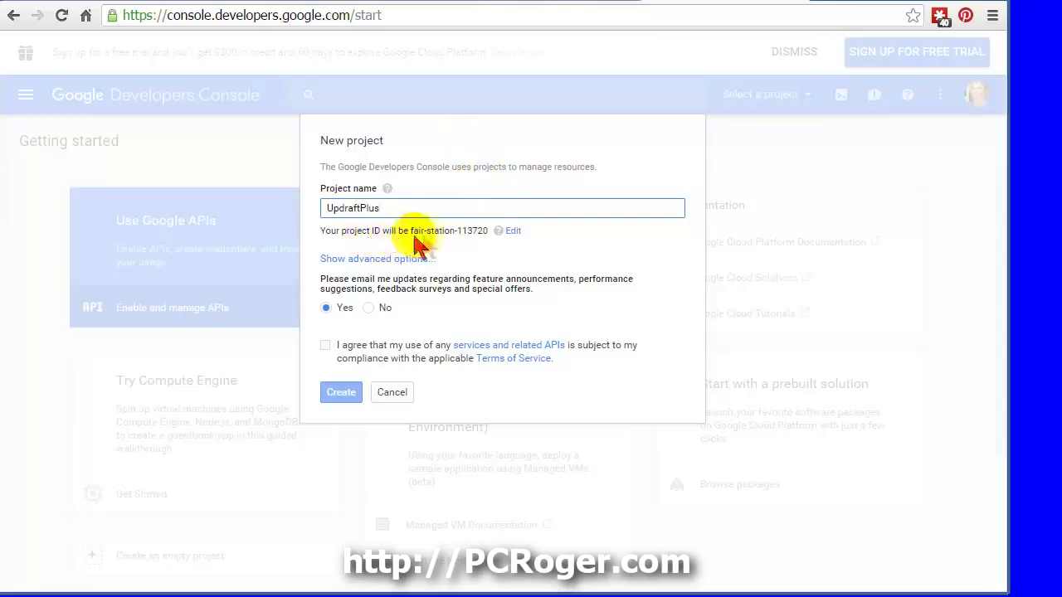
Change the prefix of the new project's ID so that it reads updraftplus-113720
{"action": "left_click", "coordinate": [513, 232]}
{"action": "left_click", "coordinate": [379, 257]}
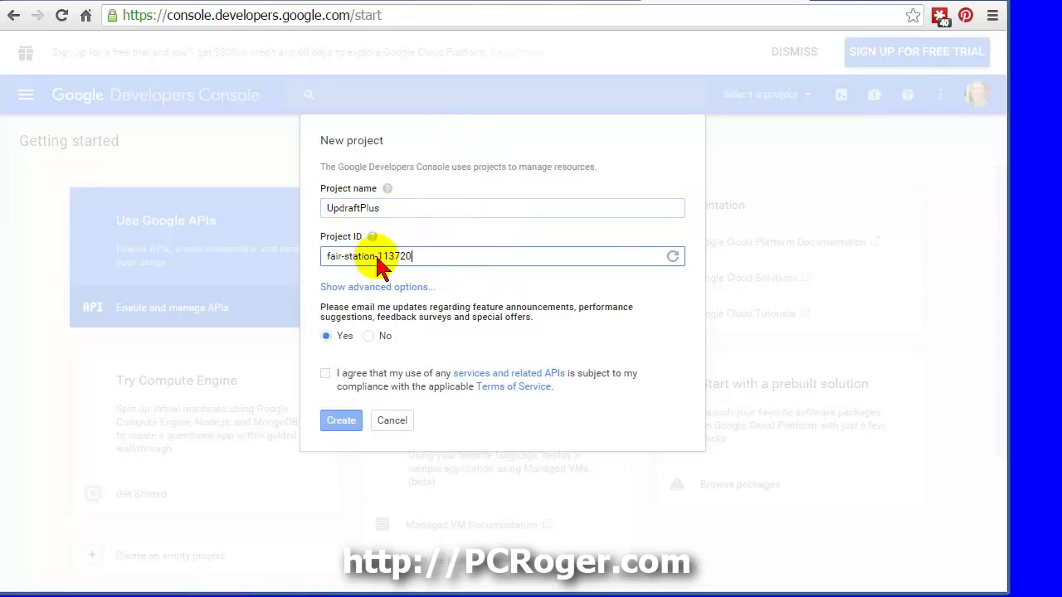
{"action": "key", "text": "shift+Home"}
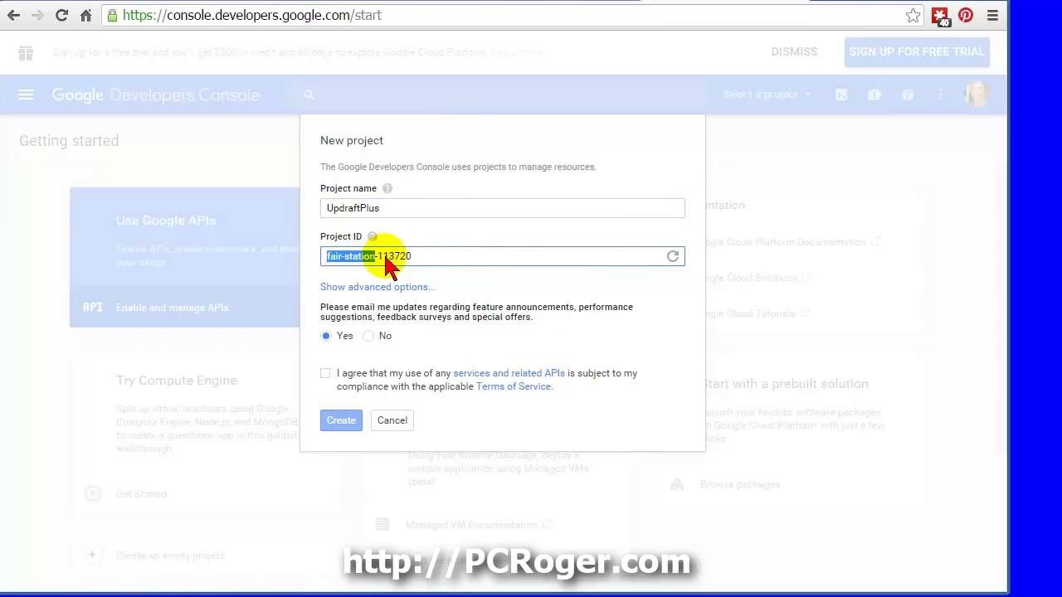
{"action": "type", "text": "updraft"}
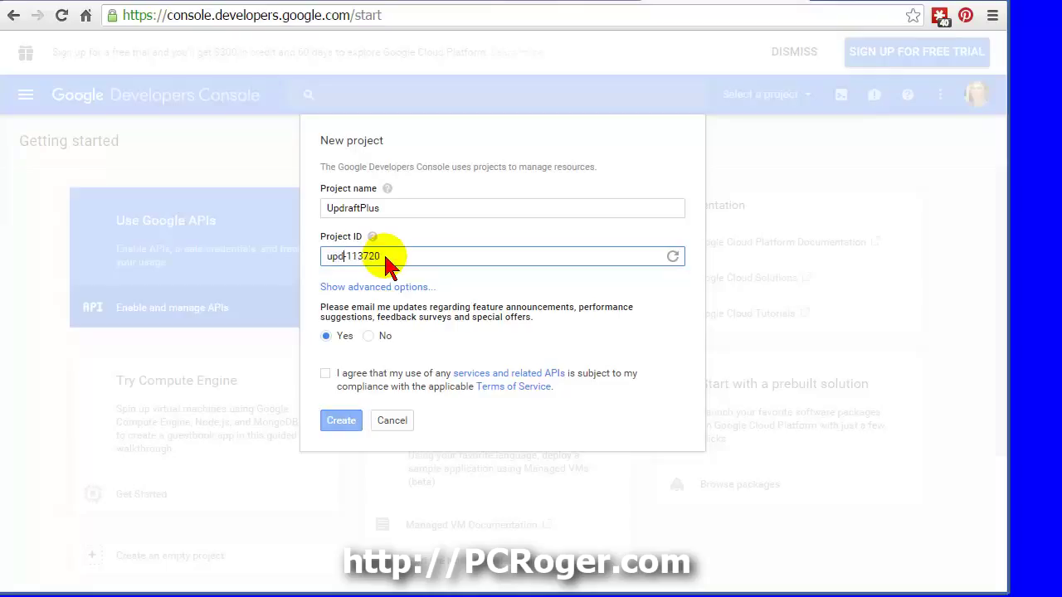
{"action": "type", "text": "plus"}
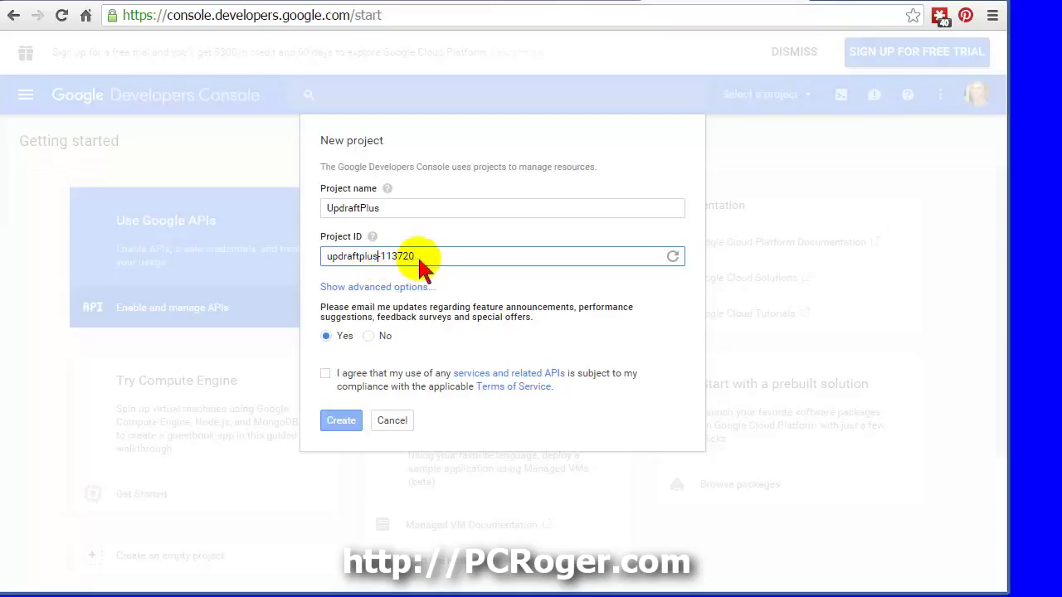
Decline the email updates, agree to the terms of service and create the project
{"action": "left_click", "coordinate": [369, 337]}
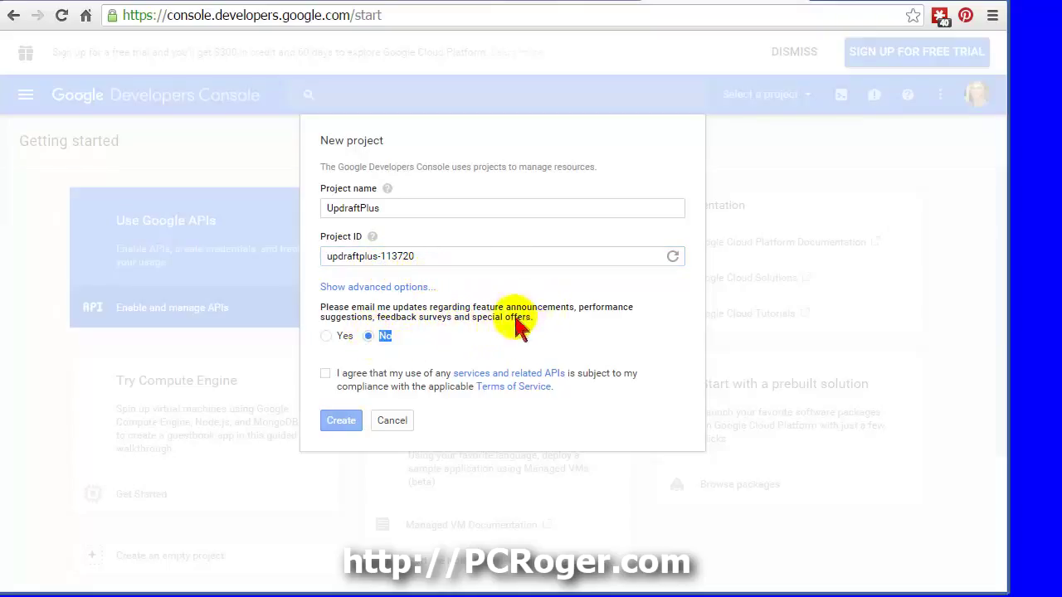
{"action": "left_click", "coordinate": [325, 374]}
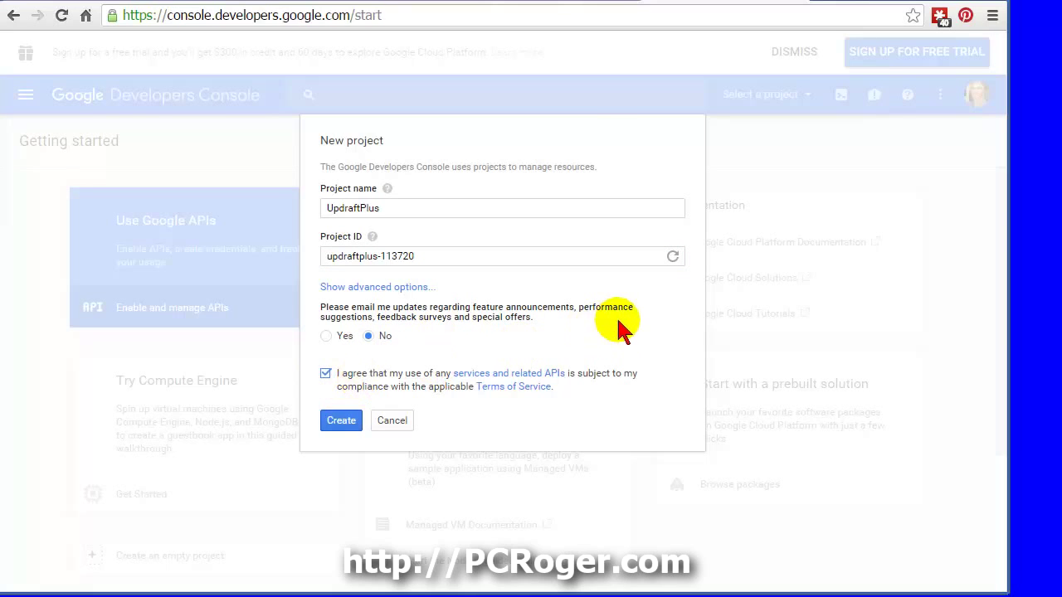
{"action": "left_click", "coordinate": [342, 422]}
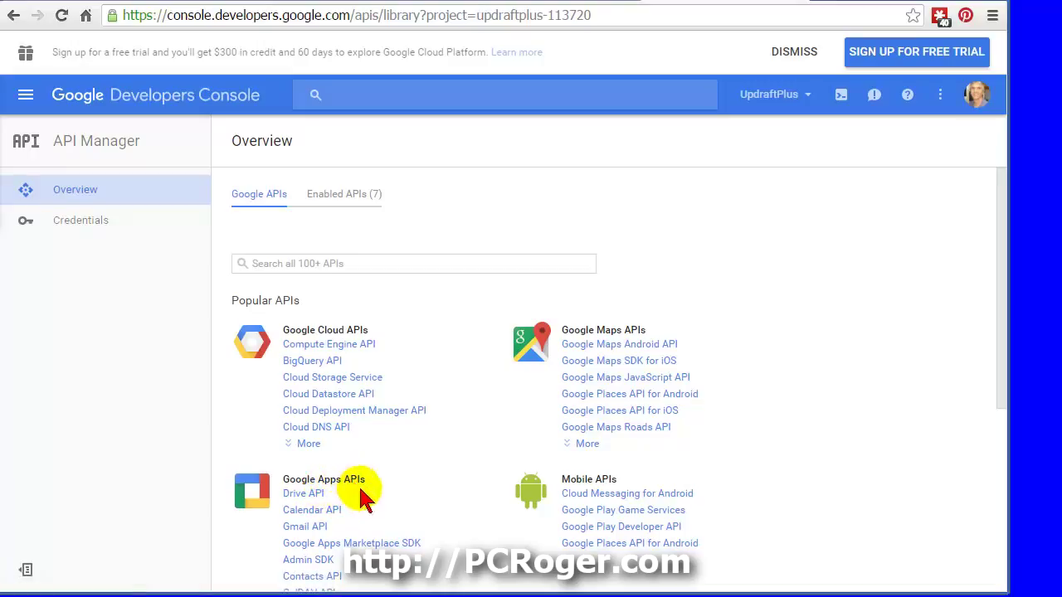
Enable the Drive API for the UpdraftPlus project
{"action": "left_click", "coordinate": [304, 495]}
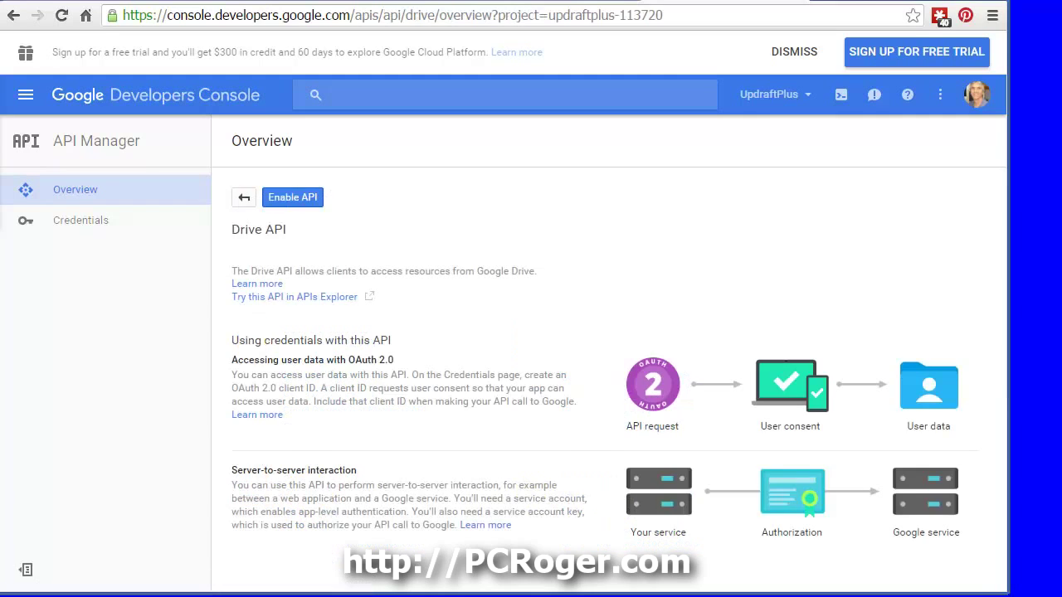
{"action": "left_click", "coordinate": [307, 208]}
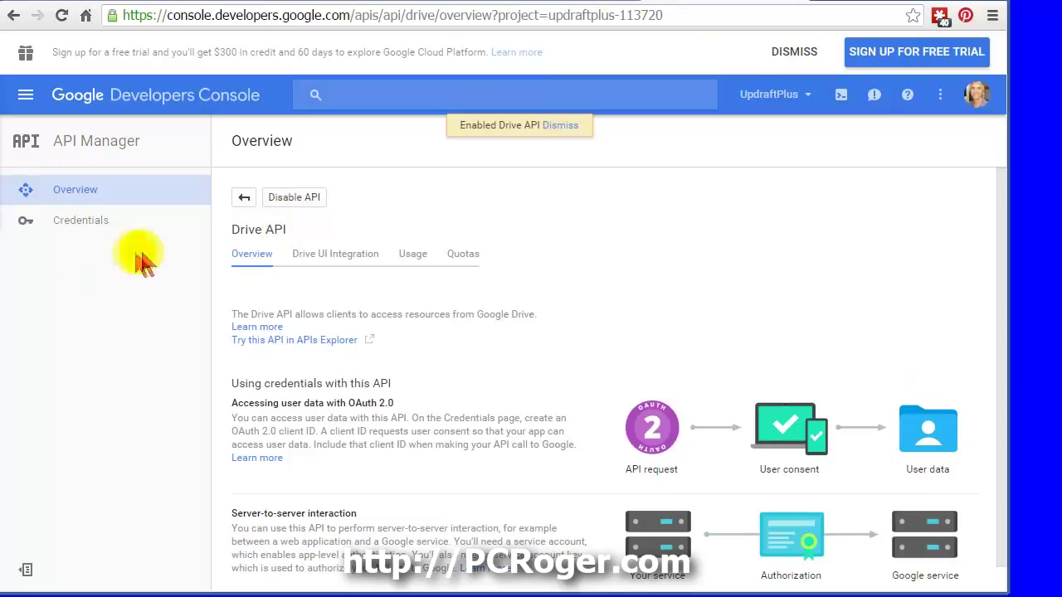
Set the product name on the project's OAuth consent screen to UpdraftPlus and save it
{"action": "left_click", "coordinate": [91, 236]}
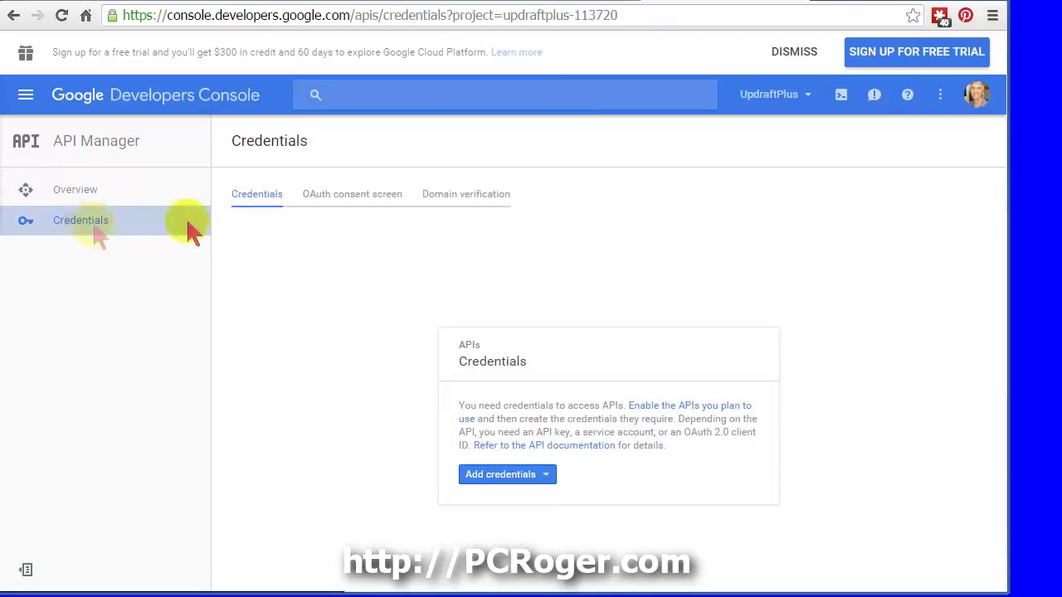
{"action": "left_click", "coordinate": [352, 197]}
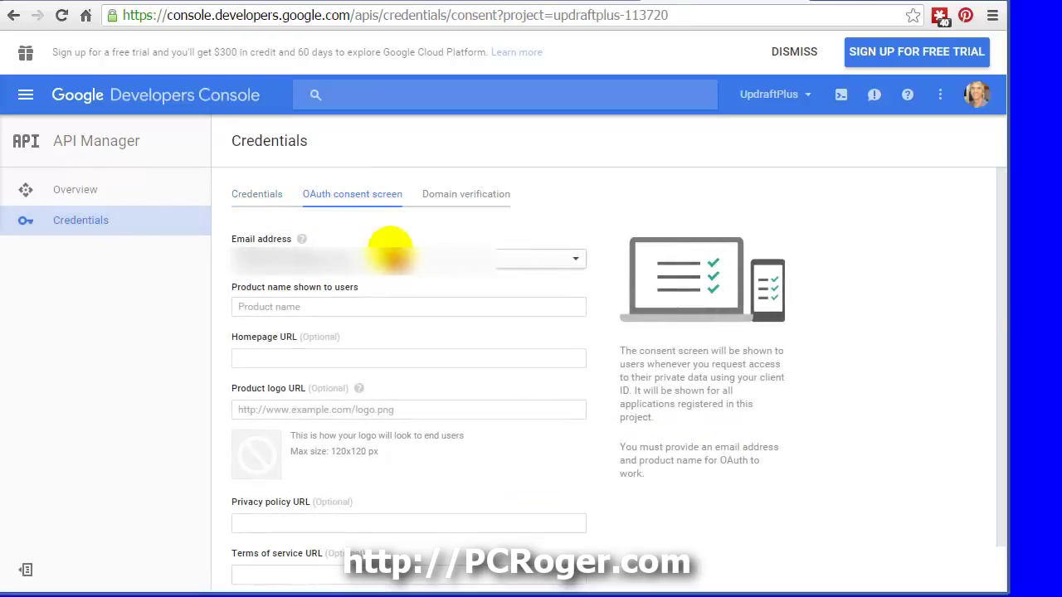
{"action": "left_click", "coordinate": [328, 314]}
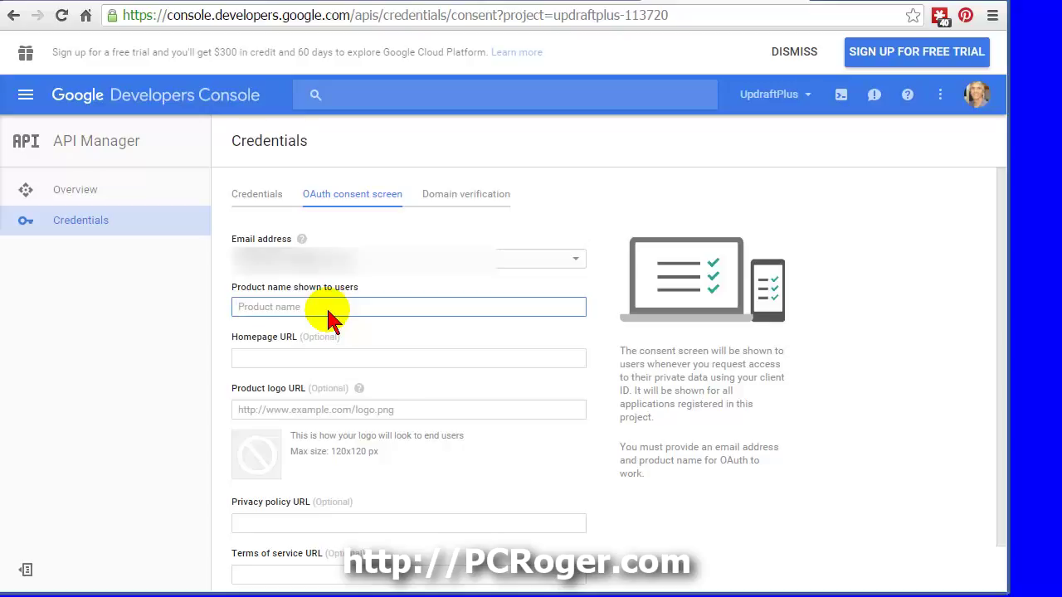
{"action": "type", "text": "UpdraftPlus"}
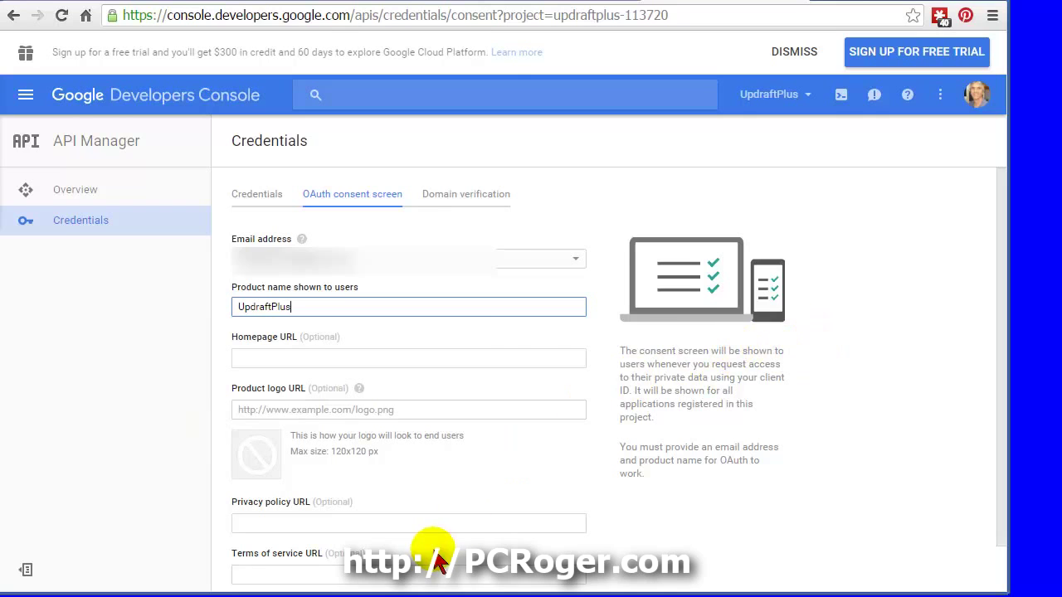
{"action": "left_click", "coordinate": [954, 340]}
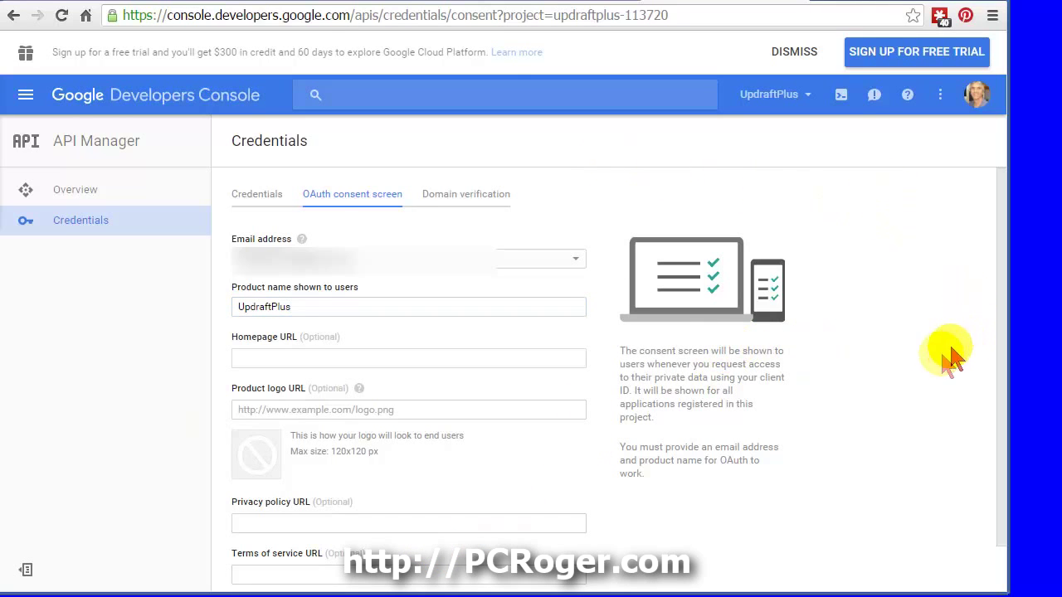
{"action": "scroll", "coordinate": [992, 398], "scroll_direction": "down", "scroll_amount": 2}
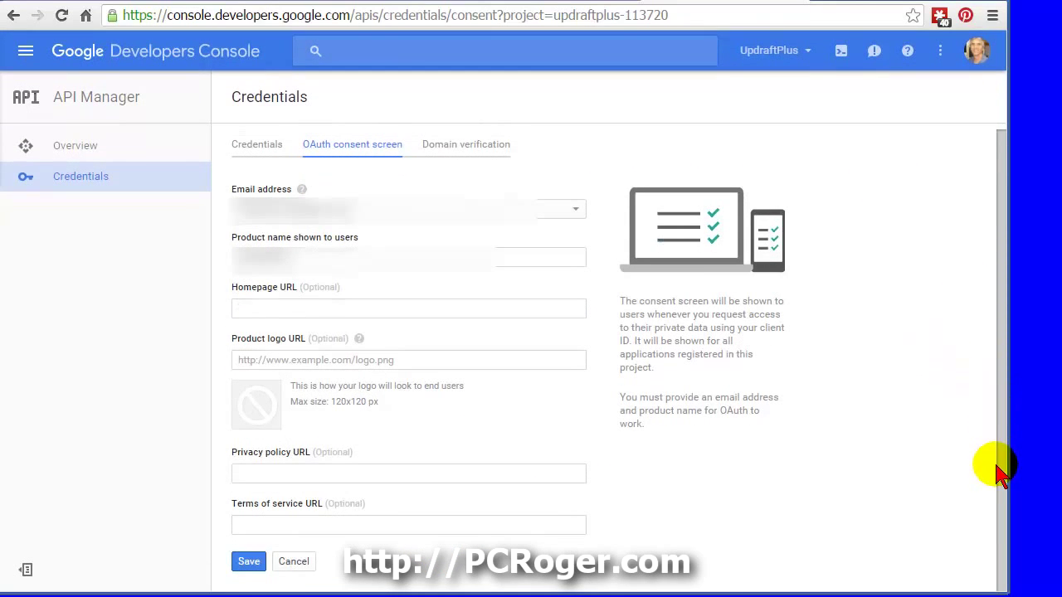
{"action": "left_click", "coordinate": [249, 561]}
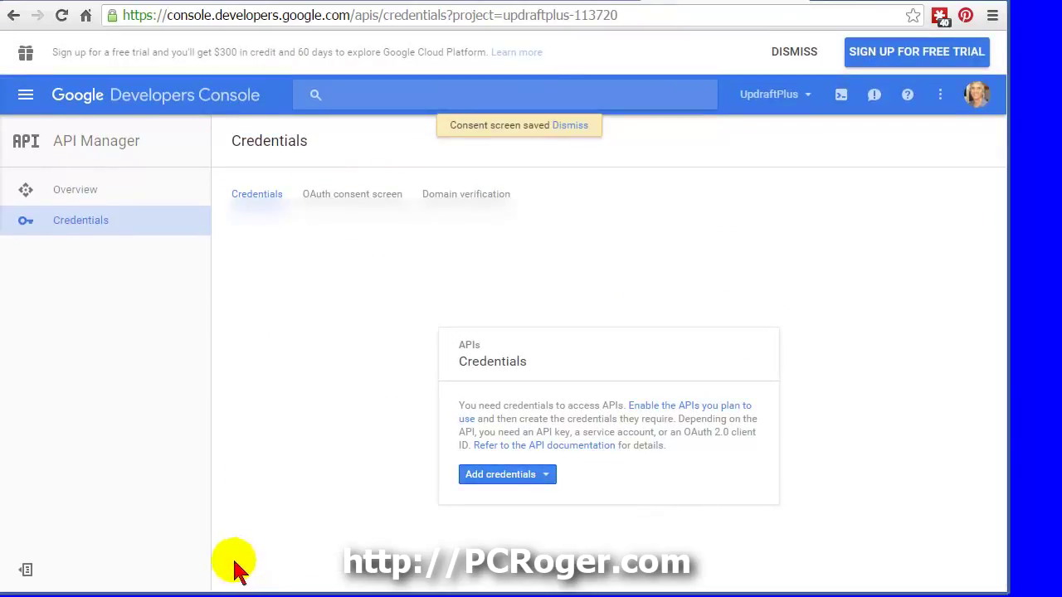
{"action": "left_click", "coordinate": [546, 480]}
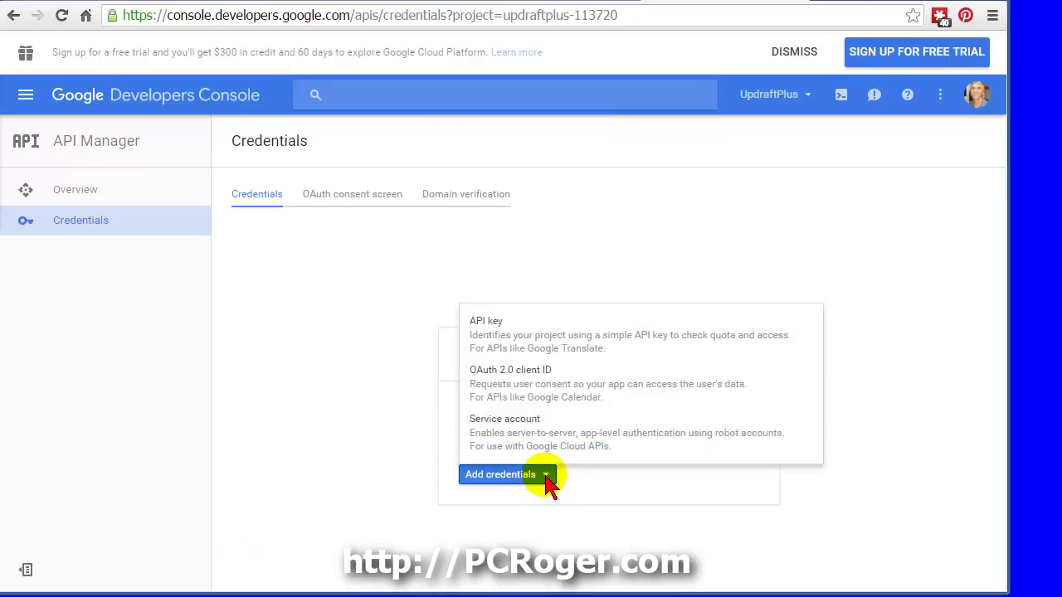
{"action": "left_click", "coordinate": [525, 390]}
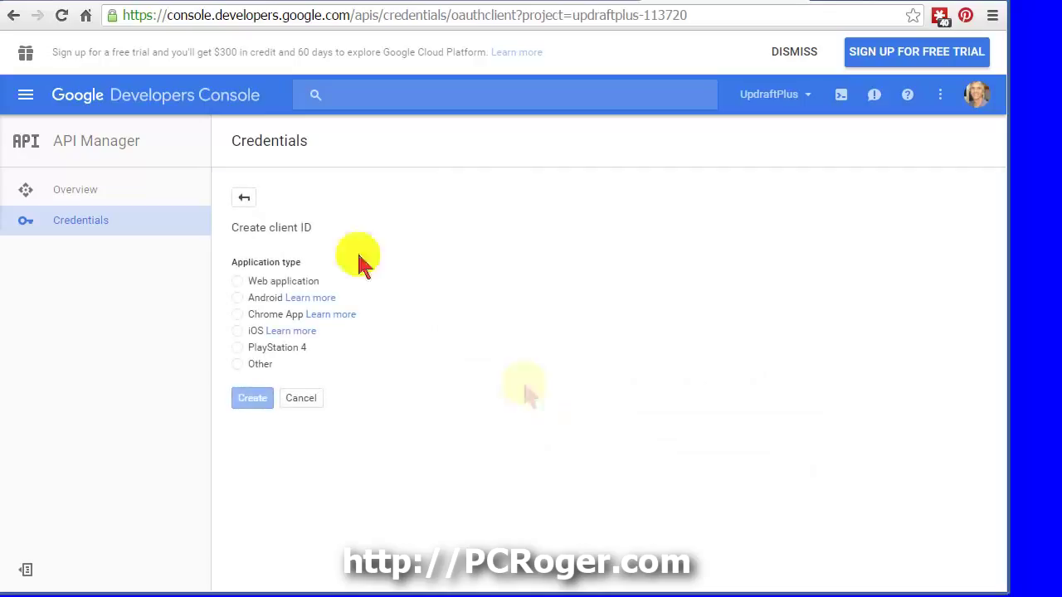
{"action": "left_click", "coordinate": [237, 282]}
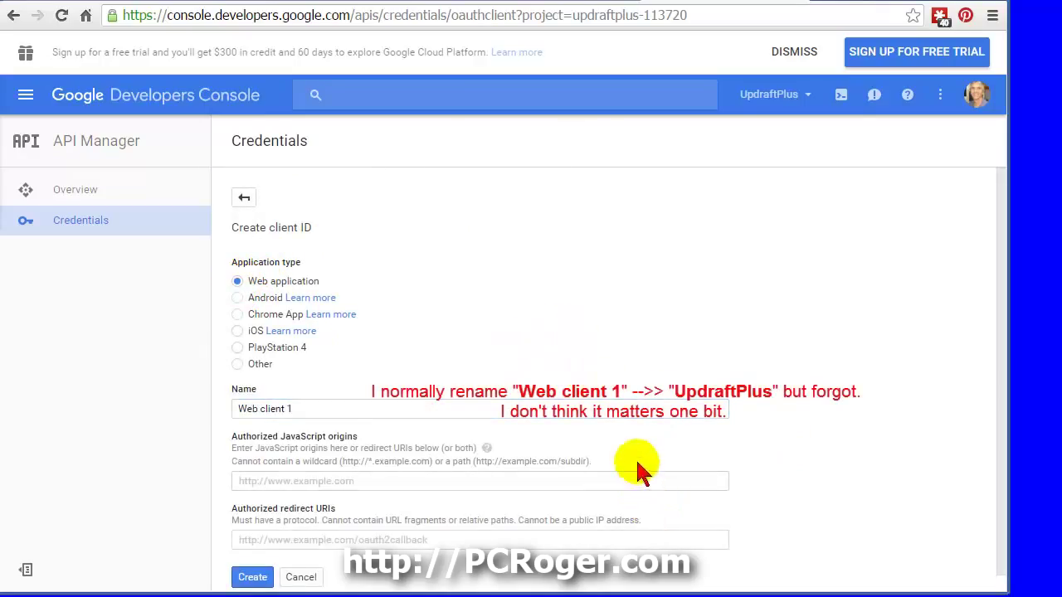
{"action": "left_click", "coordinate": [358, 488]}
{"action": "type", "text": "h"}
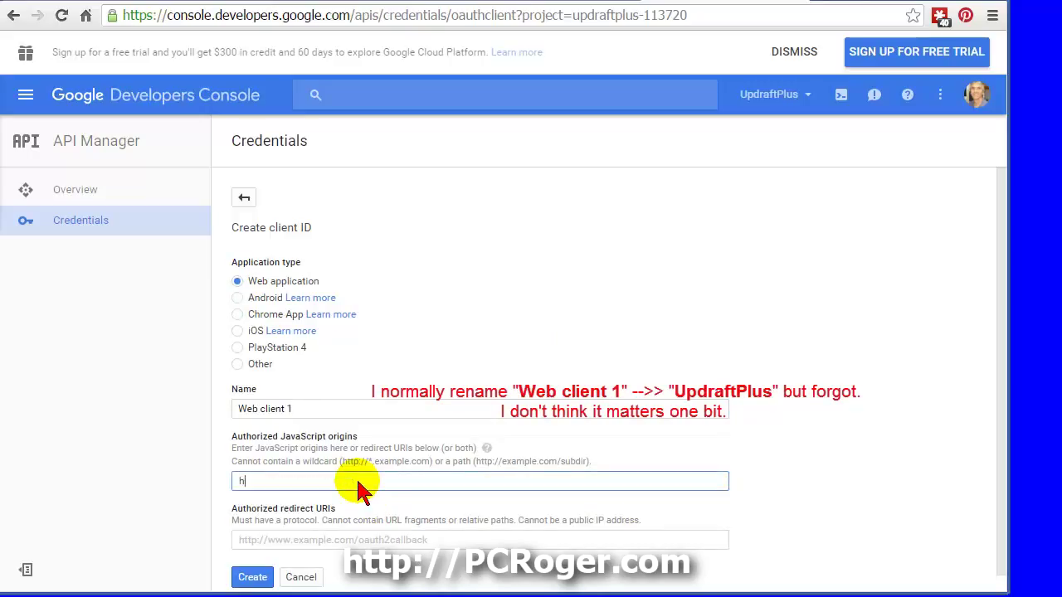
{"action": "type", "text": "ttp://pcroger.com"}
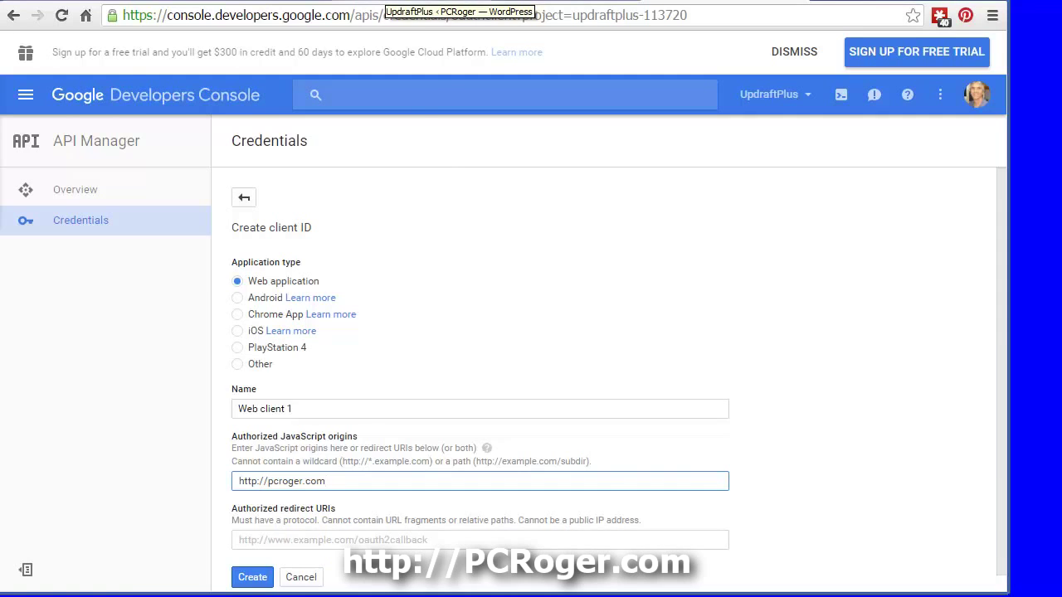
Copy the authorised redirect URI from the UpdraftPlus settings in WordPress and return to the client ID form in the Google Developers Console
{"action": "left_click", "coordinate": [390, 1]}
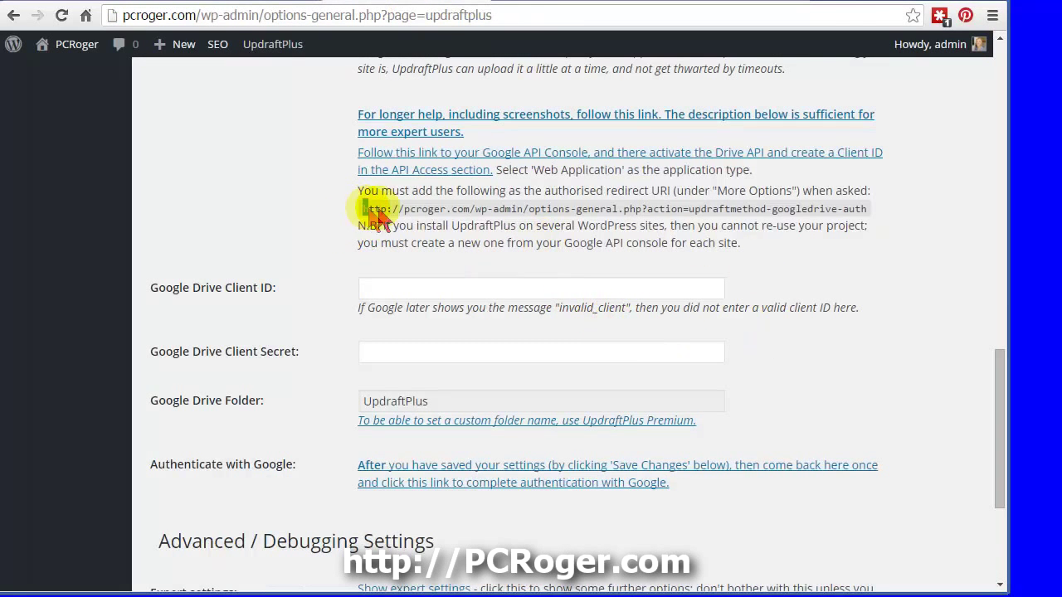
{"action": "left_click_drag", "start_coordinate": [360, 209], "coordinate": [875, 217]}
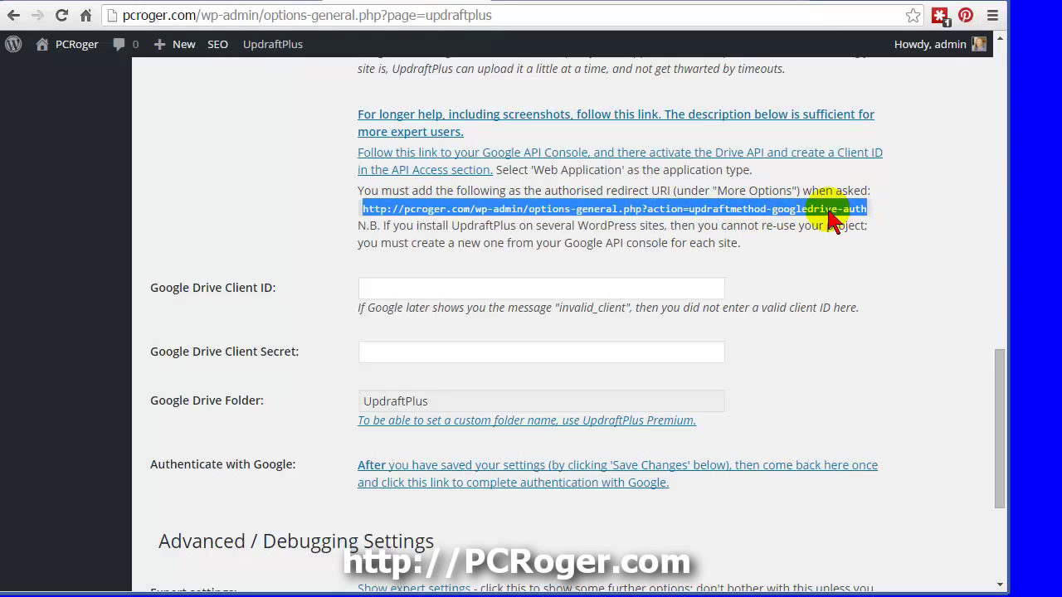
{"action": "right_click", "coordinate": [834, 221]}
{"action": "left_click", "coordinate": [756, 218]}
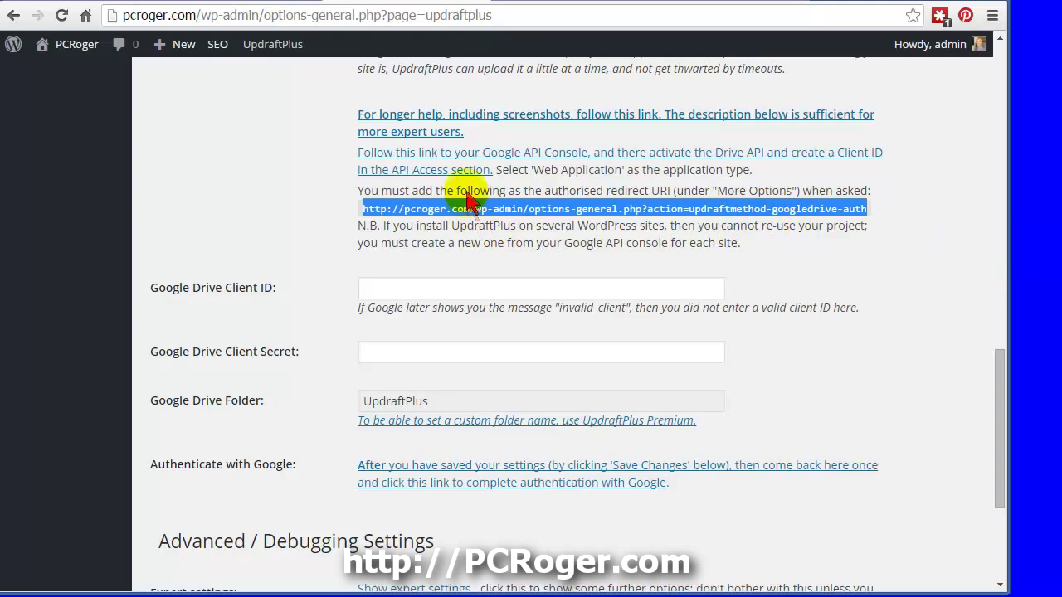
{"action": "left_click", "coordinate": [776, 2]}
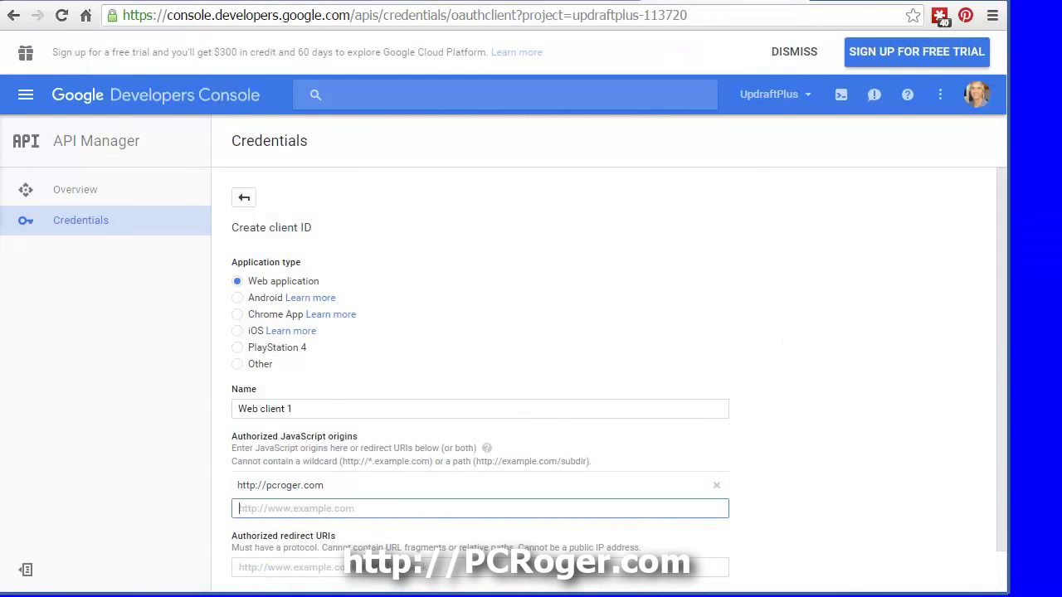
{"action": "scroll", "coordinate": [240, 515], "scroll_direction": "down", "scroll_amount": 1}
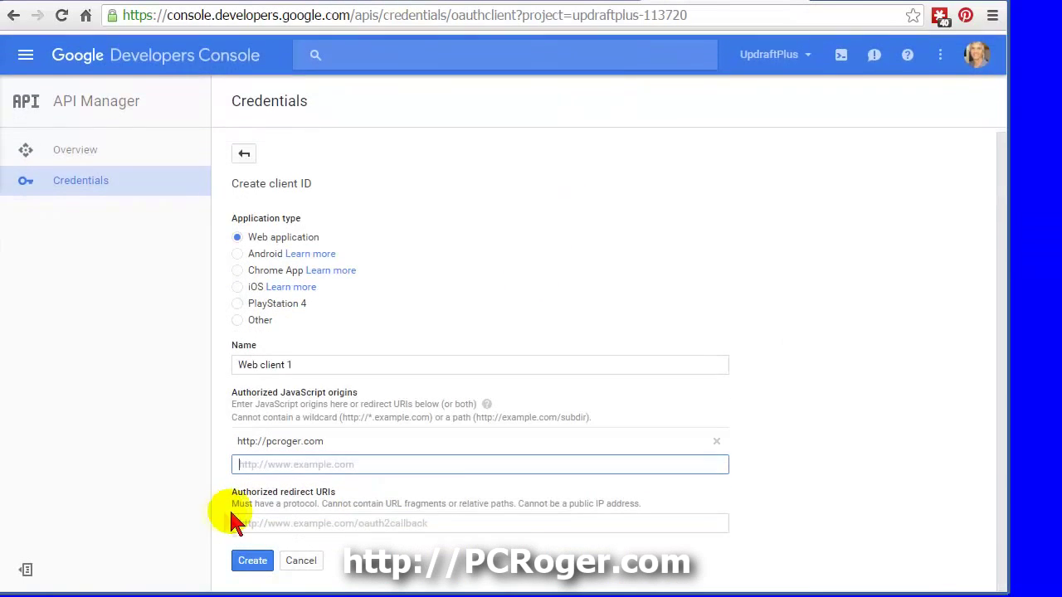
{"action": "scroll", "coordinate": [257, 531], "scroll_direction": "up", "scroll_amount": 1}
{"action": "left_click", "coordinate": [274, 571]}
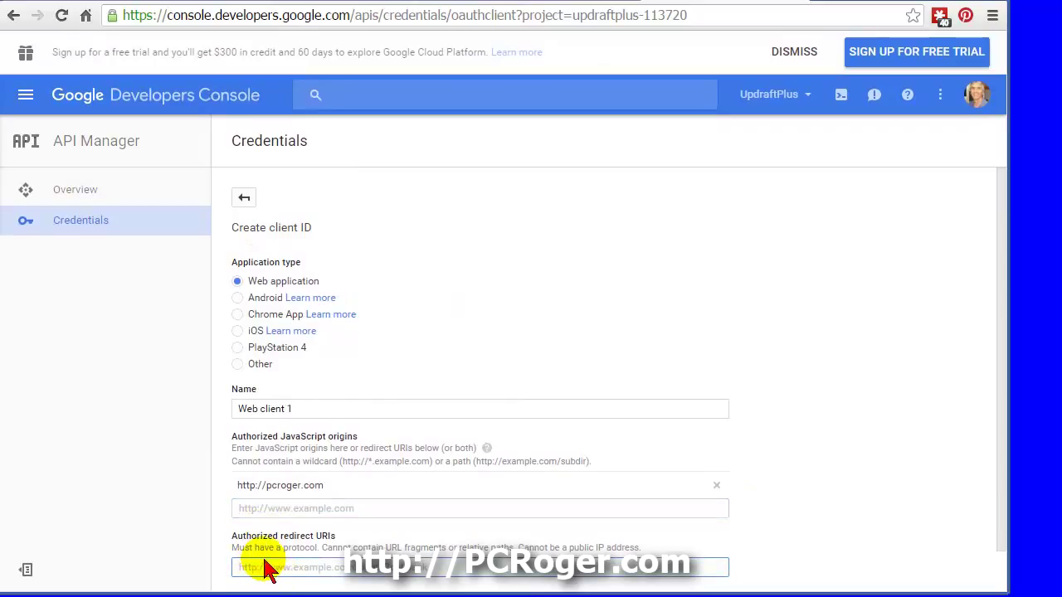
{"action": "key", "text": "ctrl+v"}
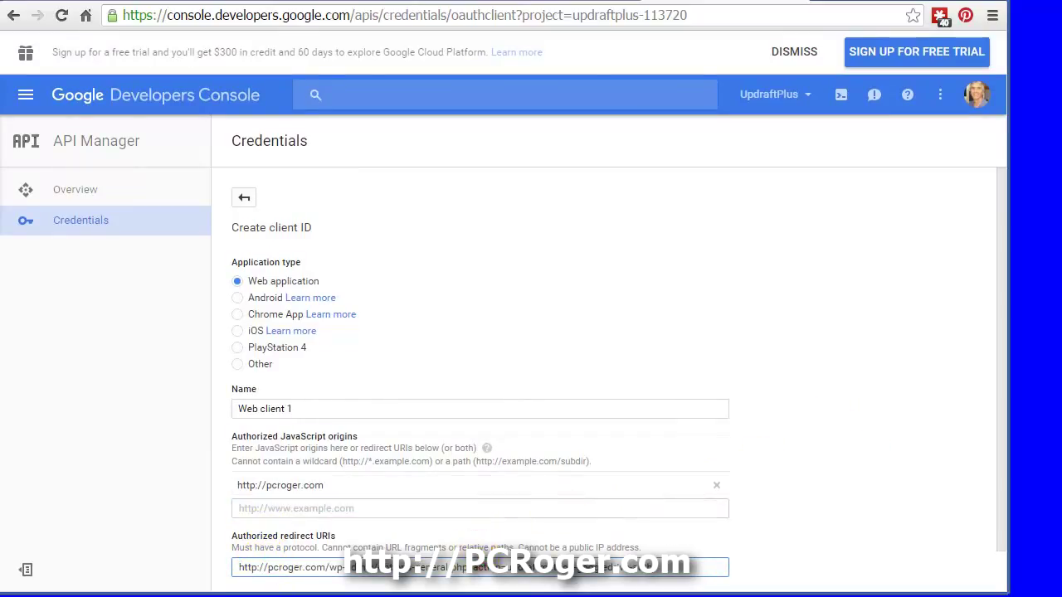
{"action": "left_click_drag", "start_coordinate": [390, 591], "coordinate": [390, 596]}
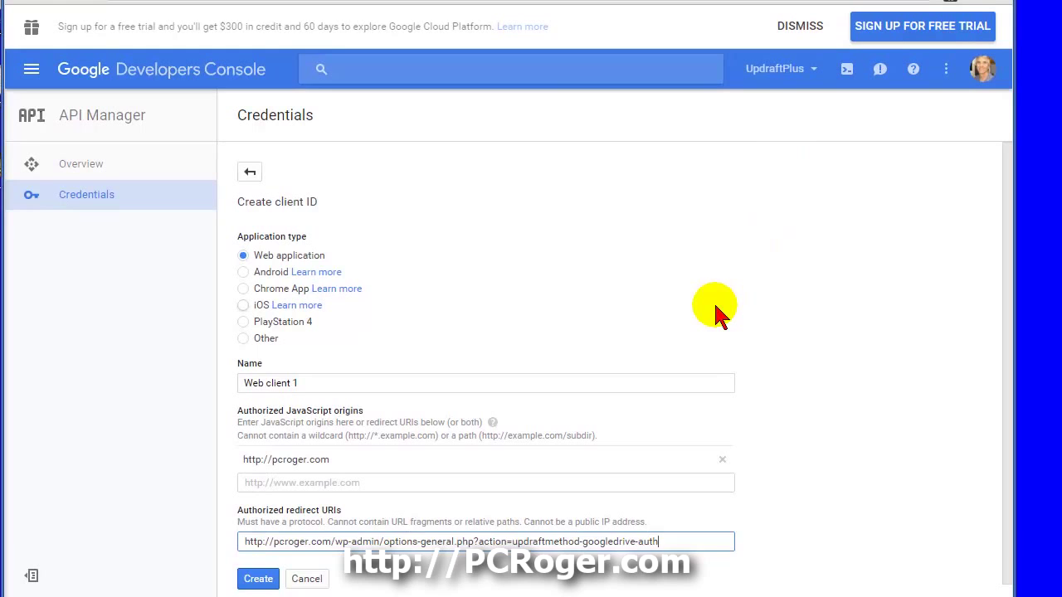
{"action": "key", "text": "Return"}
{"action": "scroll", "coordinate": [705, 515], "scroll_direction": "down", "scroll_amount": 1}
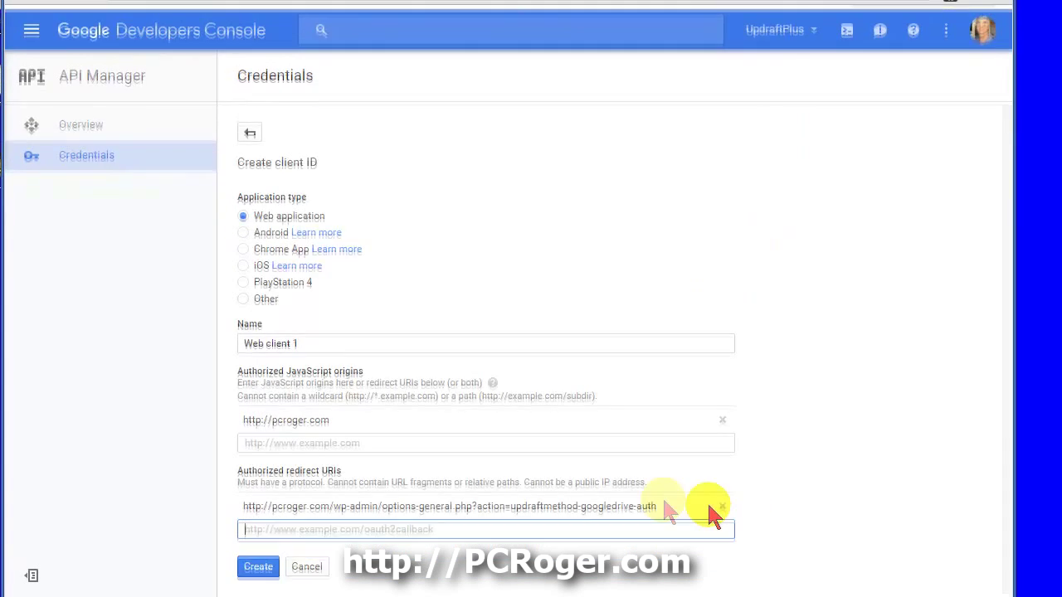
{"action": "scroll", "coordinate": [688, 515], "scroll_direction": "up", "scroll_amount": 1}
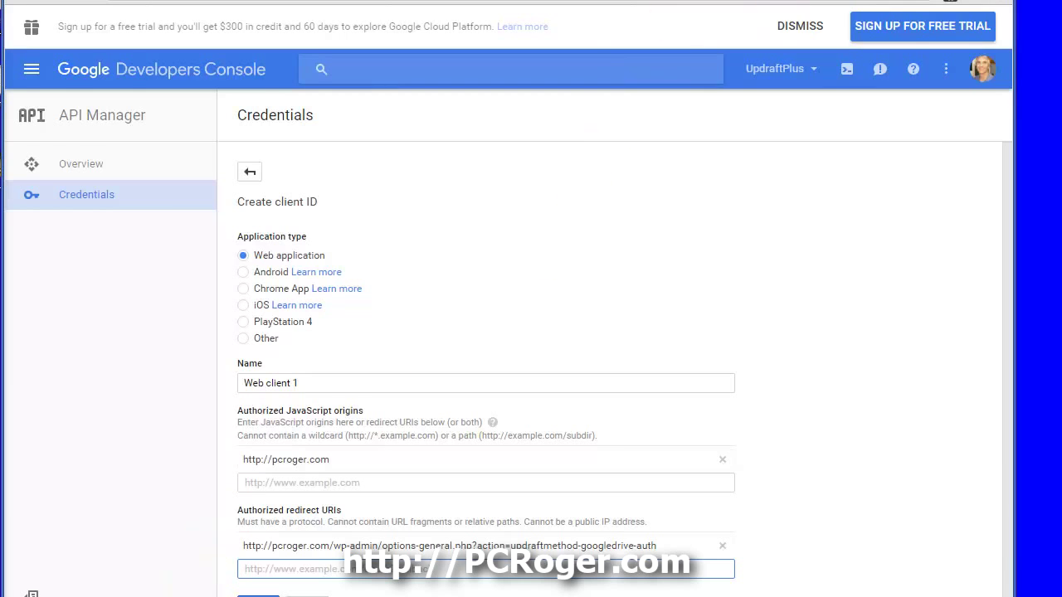
{"action": "scroll", "coordinate": [273, 562], "scroll_direction": "down", "scroll_amount": 1}
{"action": "left_click", "coordinate": [263, 583]}
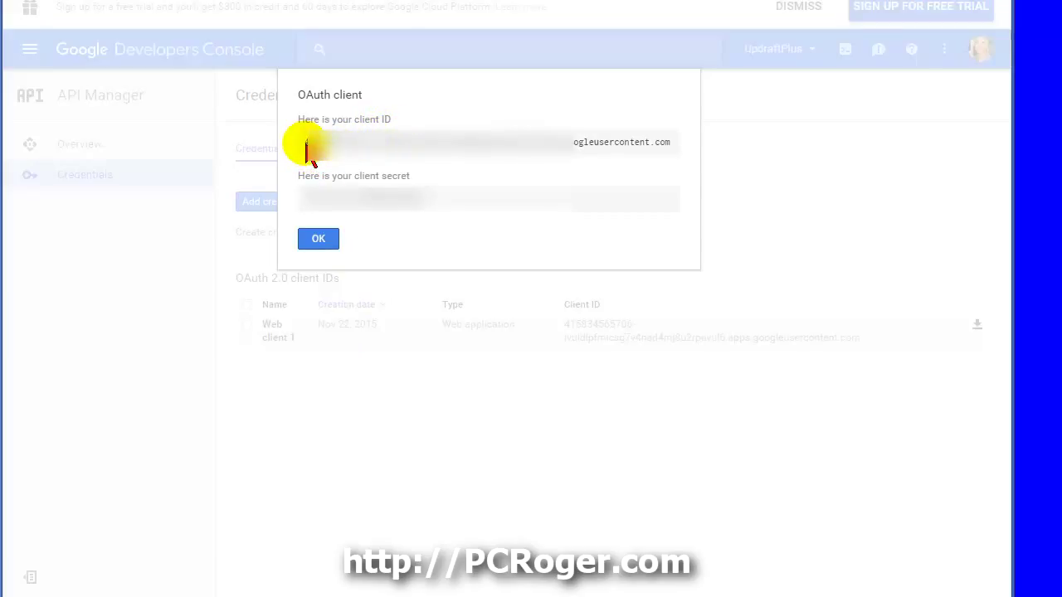
Copy the new OAuth client ID and paste it as the Google Drive Client ID in the UpdraftPlus settings in WordPress
{"action": "left_click_drag", "start_coordinate": [306, 151], "coordinate": [674, 152]}
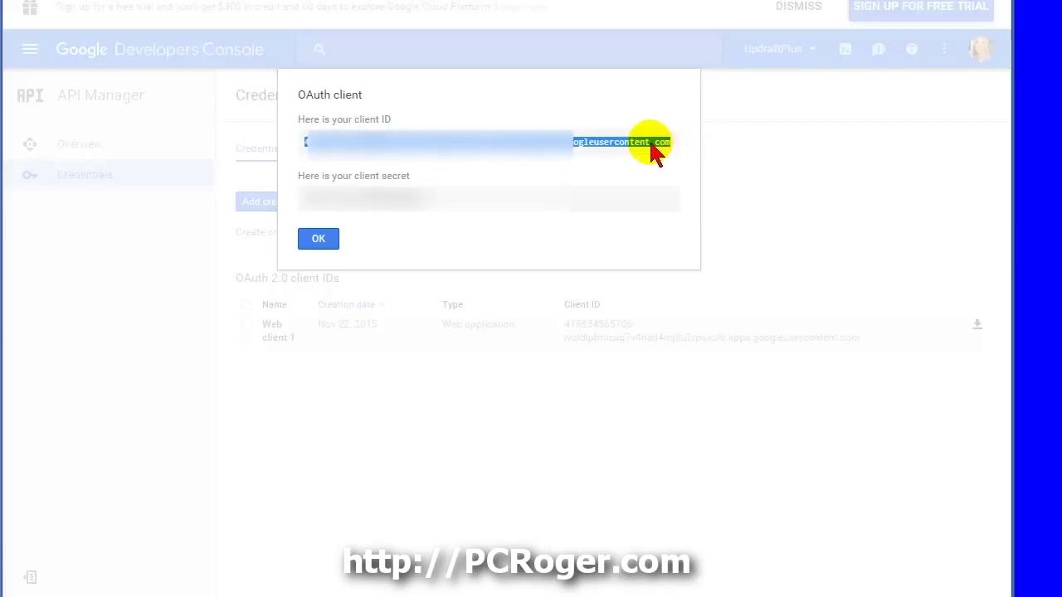
{"action": "right_click", "coordinate": [657, 150]}
{"action": "left_click", "coordinate": [685, 157]}
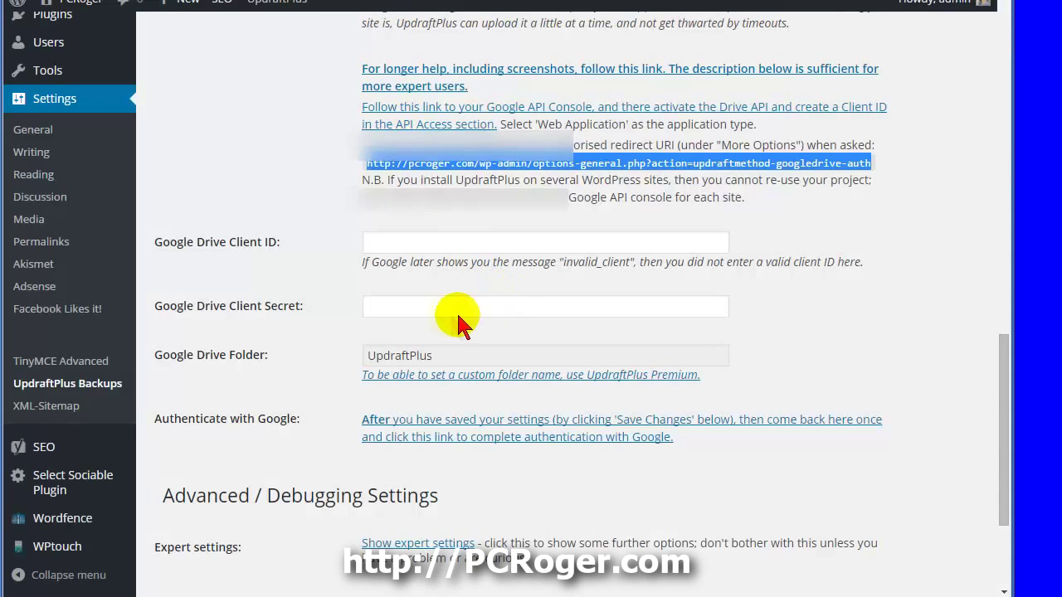
{"action": "left_click", "coordinate": [434, 240]}
{"action": "key", "text": "ctrl+v"}
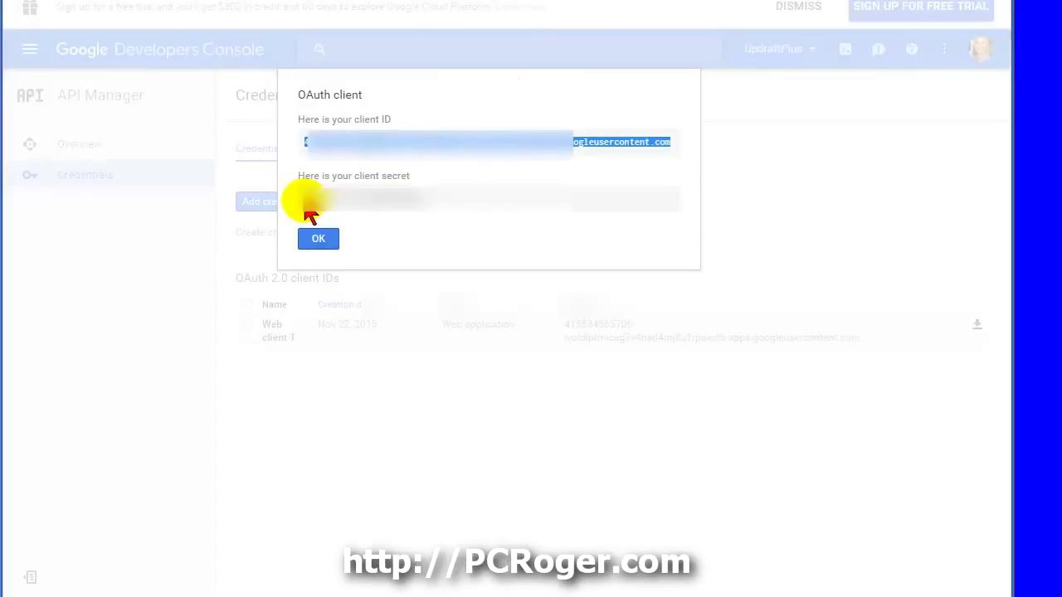
Copy the client secret from the Google Developers Console into the Google Drive Client Secret field in UpdraftPlus and save the settings
{"action": "left_click_drag", "start_coordinate": [306, 200], "coordinate": [432, 213]}
{"action": "right_click", "coordinate": [431, 214]}
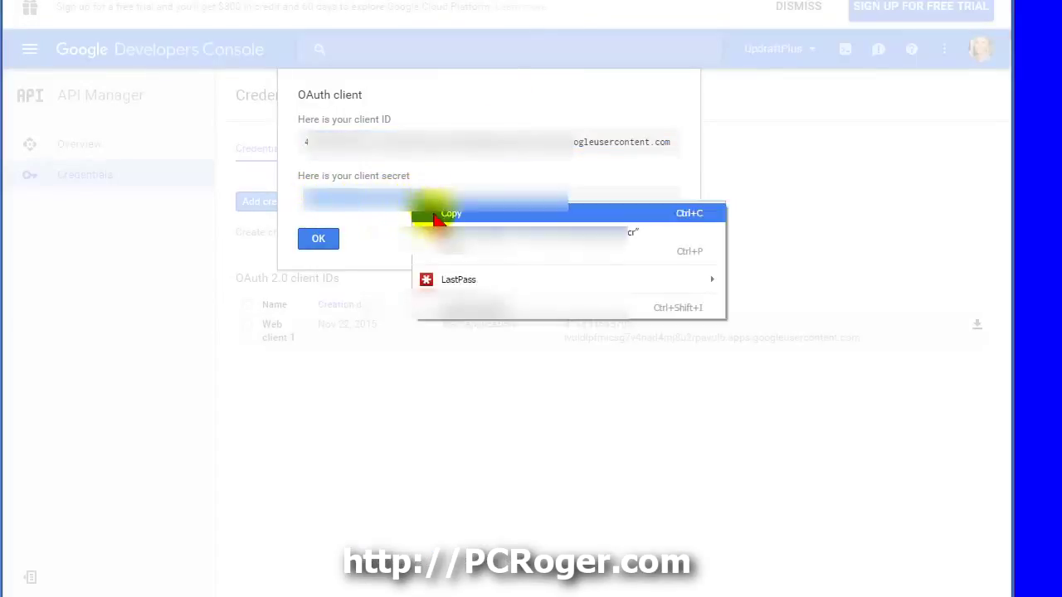
{"action": "left_click", "coordinate": [436, 214]}
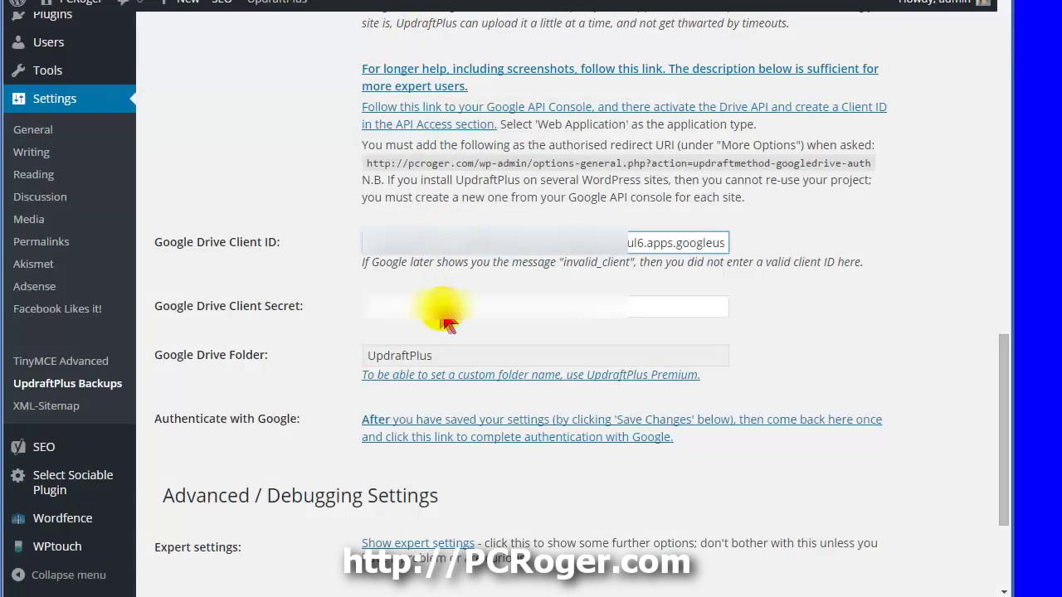
{"action": "left_click", "coordinate": [425, 319]}
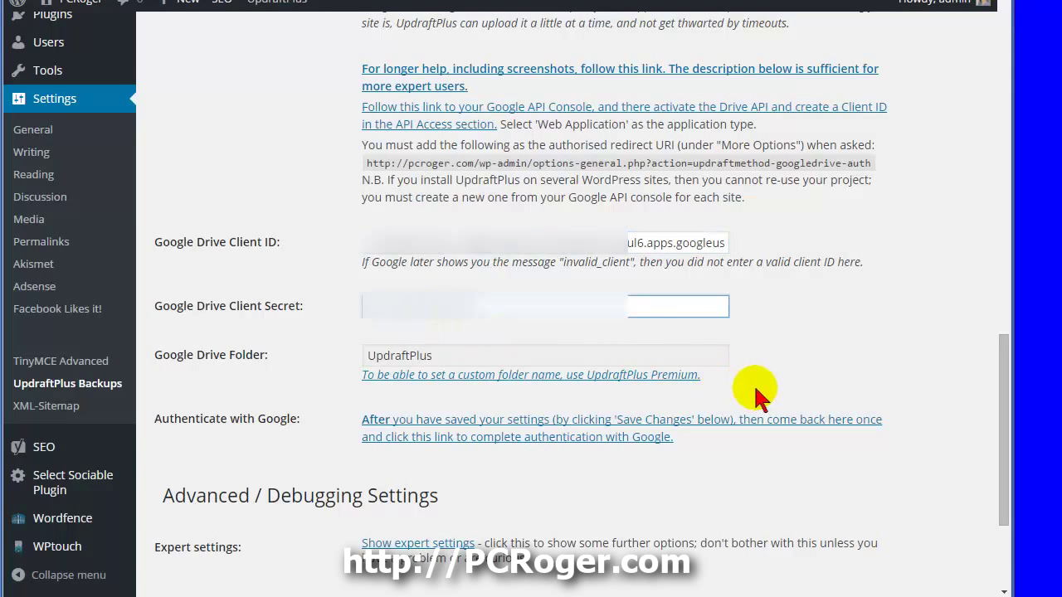
{"action": "scroll", "coordinate": [811, 402], "scroll_direction": "down", "scroll_amount": 2}
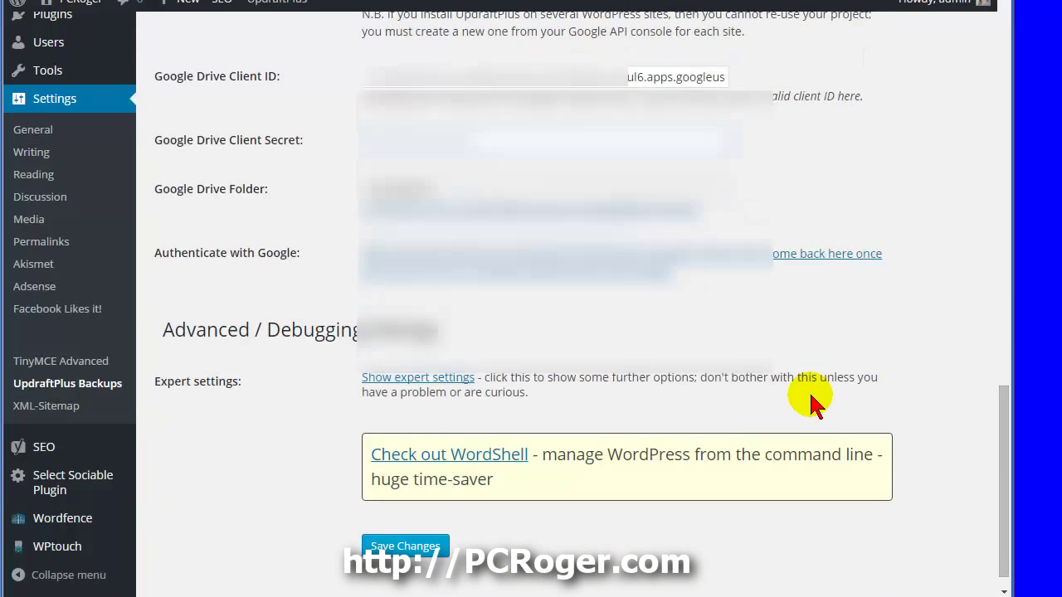
{"action": "left_click", "coordinate": [419, 562]}
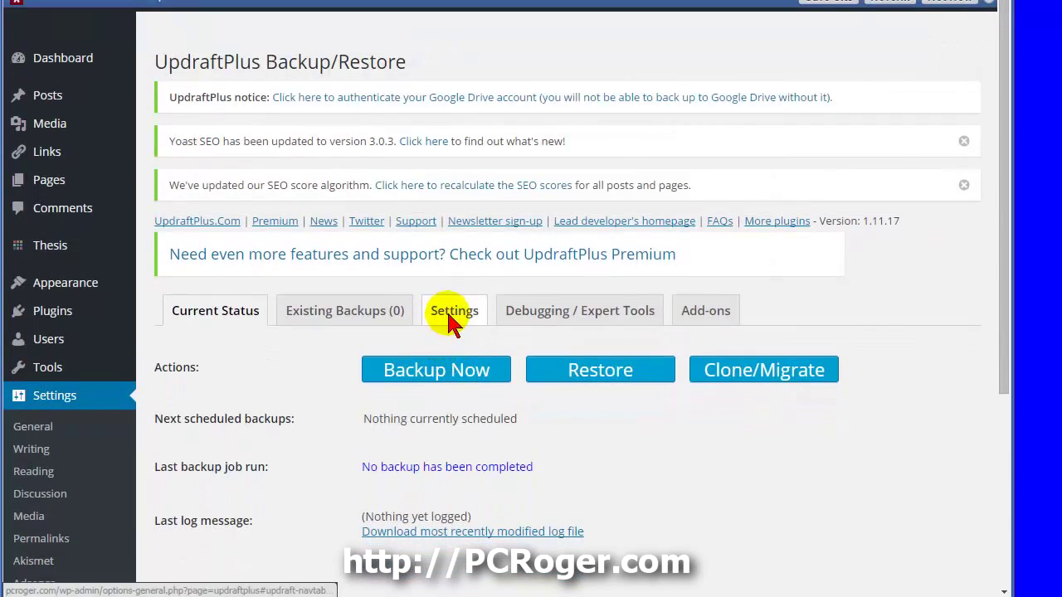
Authenticate UpdraftPlus with Google from its remote storage settings and allow it to view and manage the Google Drive files
{"action": "left_click", "coordinate": [451, 320]}
{"action": "scroll", "coordinate": [742, 373], "scroll_direction": "down", "scroll_amount": 9}
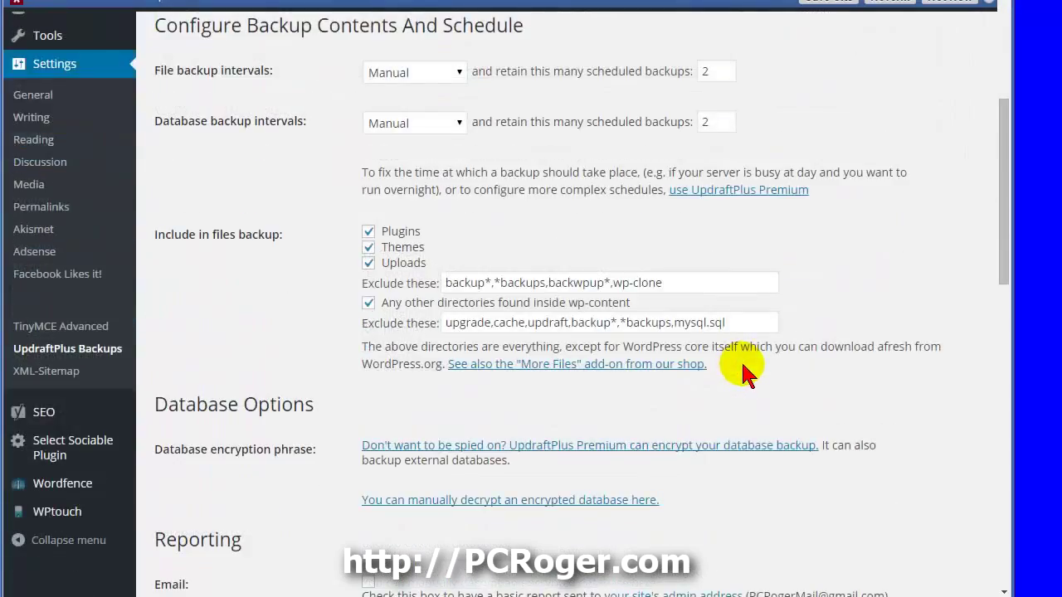
{"action": "scroll", "coordinate": [746, 372], "scroll_direction": "down", "scroll_amount": 3}
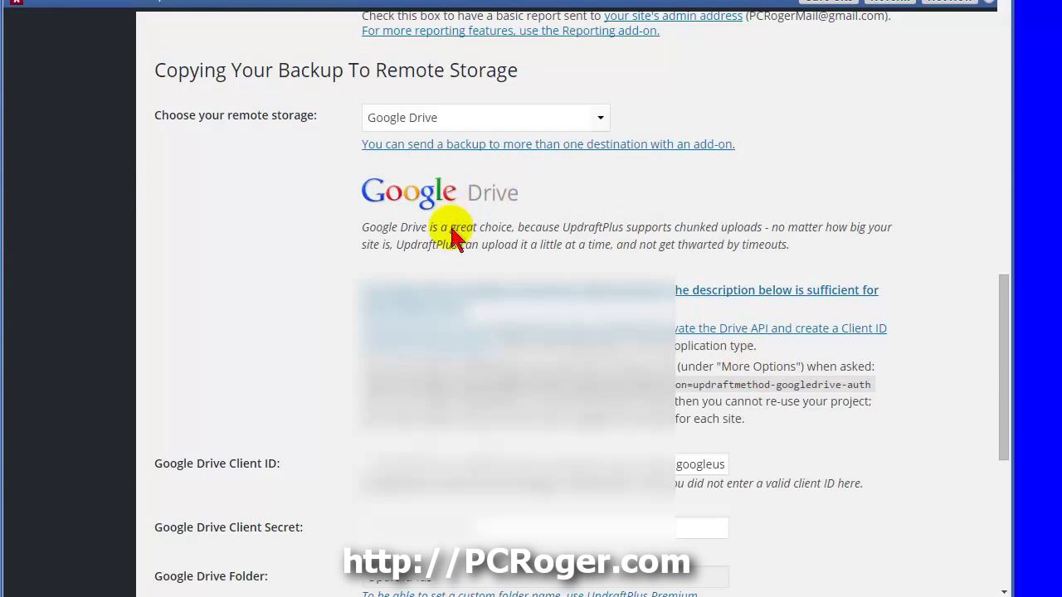
{"action": "scroll", "coordinate": [581, 426], "scroll_direction": "down", "scroll_amount": 2}
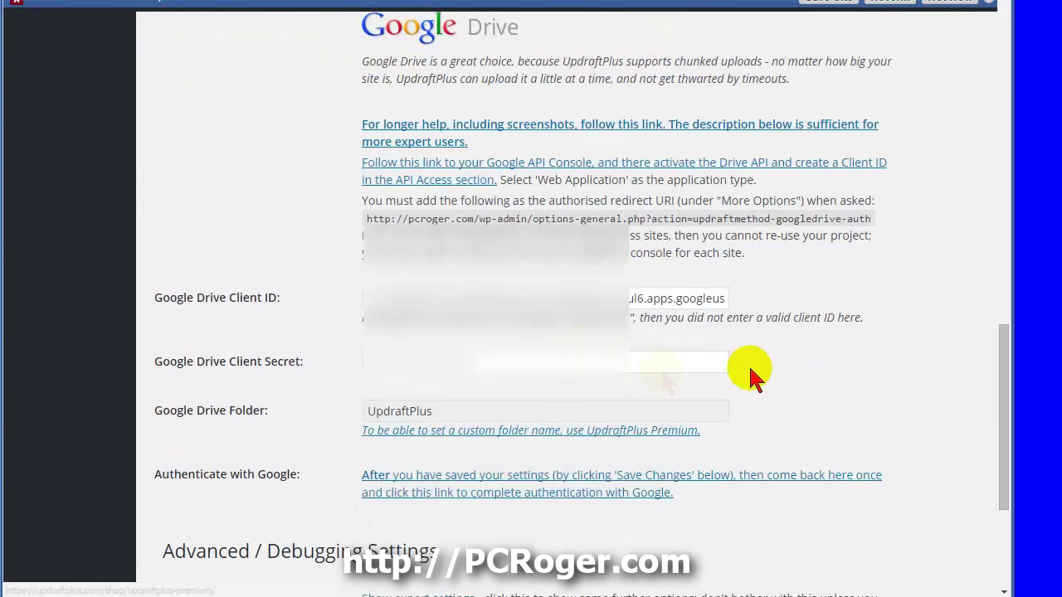
{"action": "left_click", "coordinate": [535, 486]}
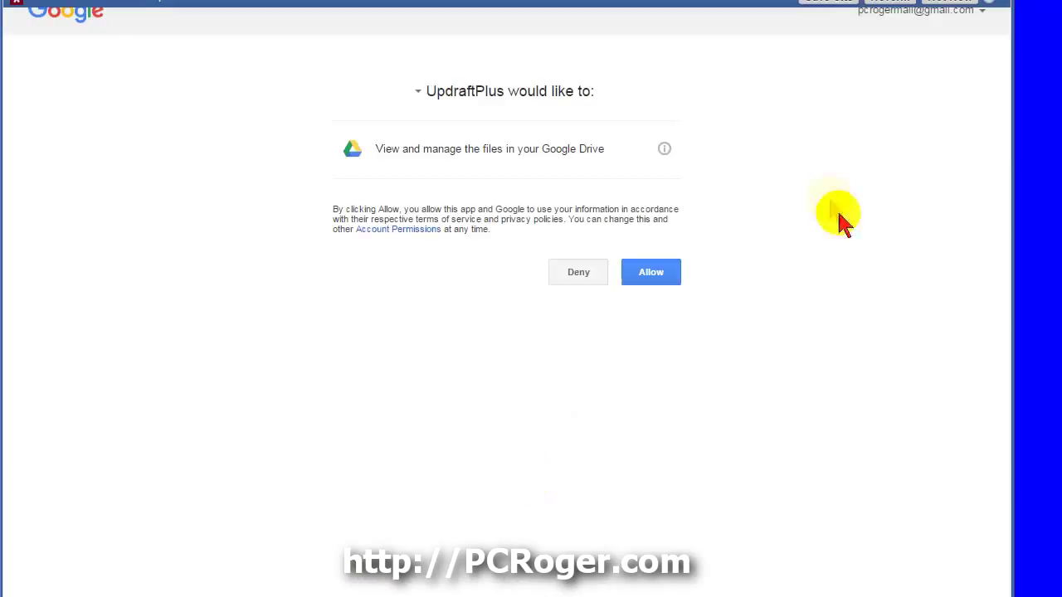
{"action": "left_click", "coordinate": [667, 269]}
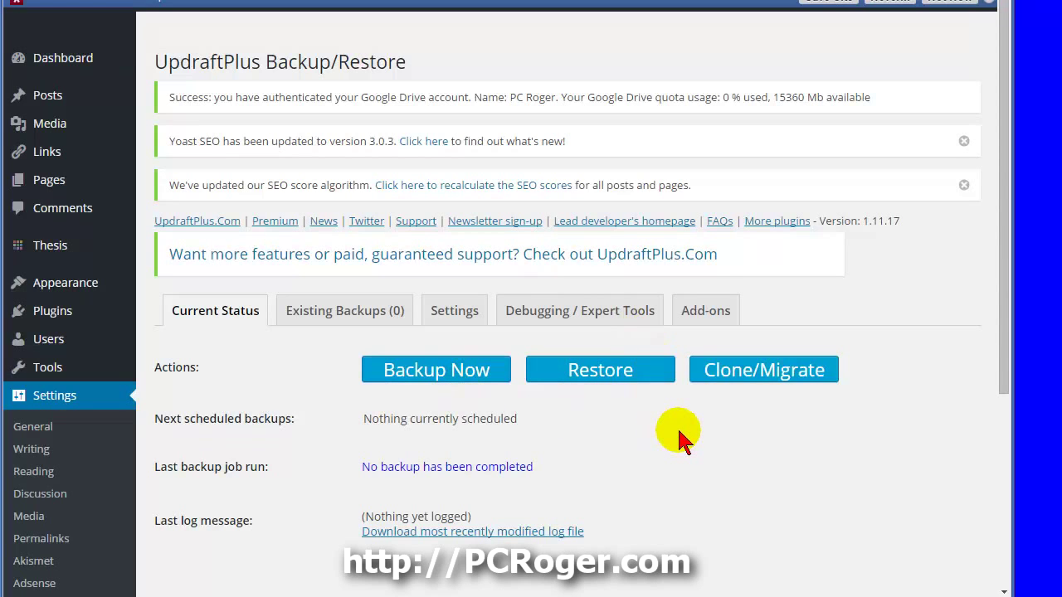
Run a one-time UpdraftPlus backup without excluding the database, files or remote storage, and open the UpdraftPlus folder in Google Drive
{"action": "left_click", "coordinate": [455, 386]}
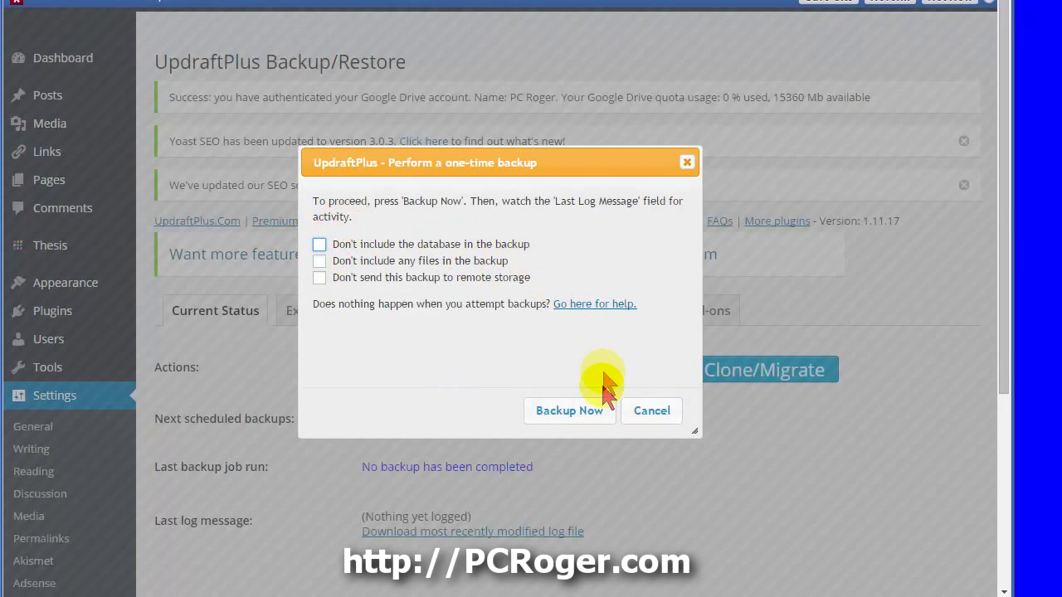
{"action": "left_click", "coordinate": [591, 410]}
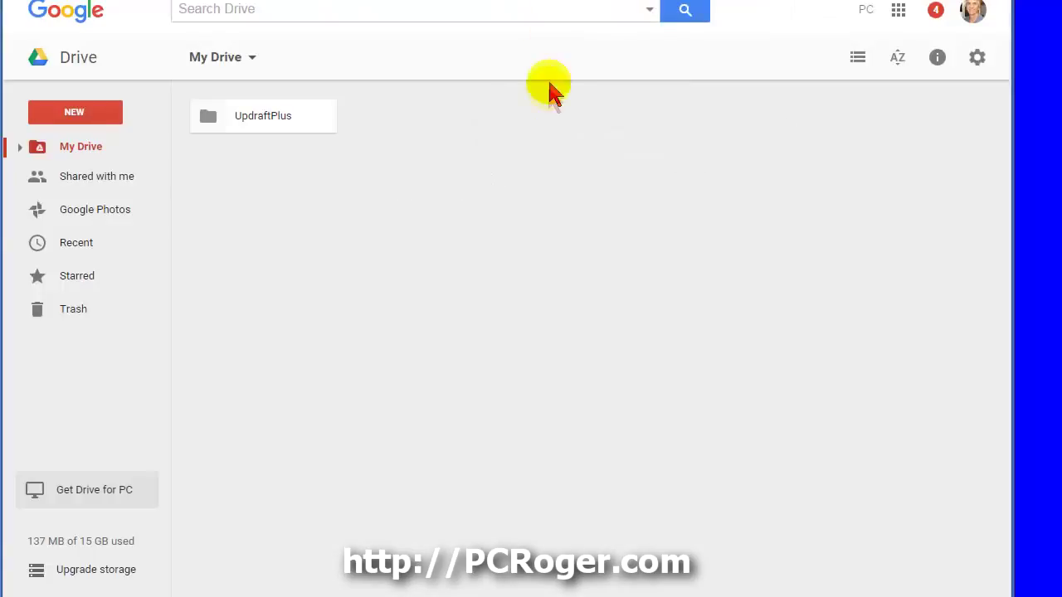
{"action": "double_click", "coordinate": [273, 133]}
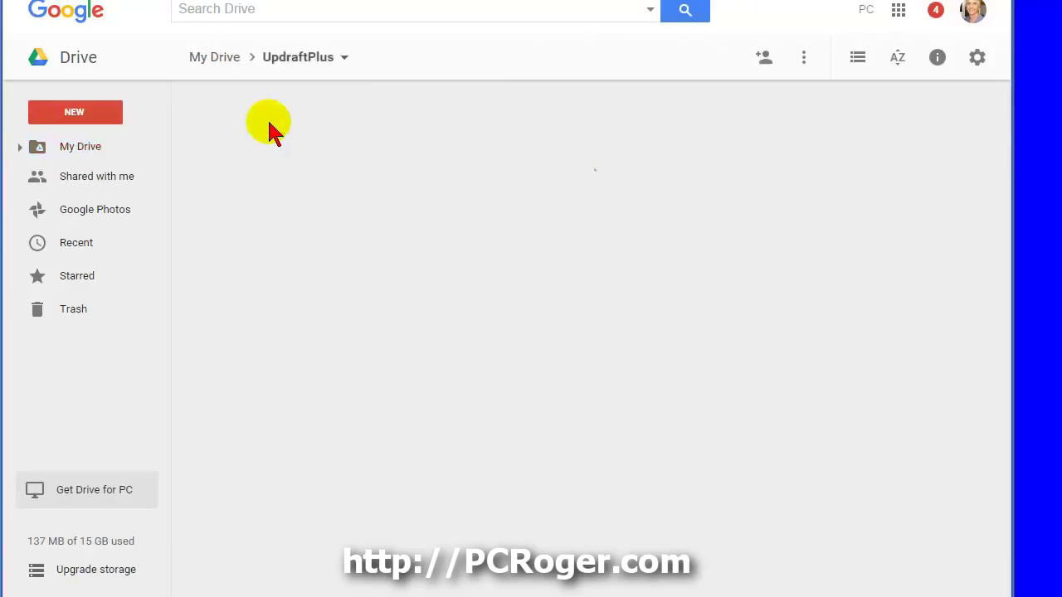